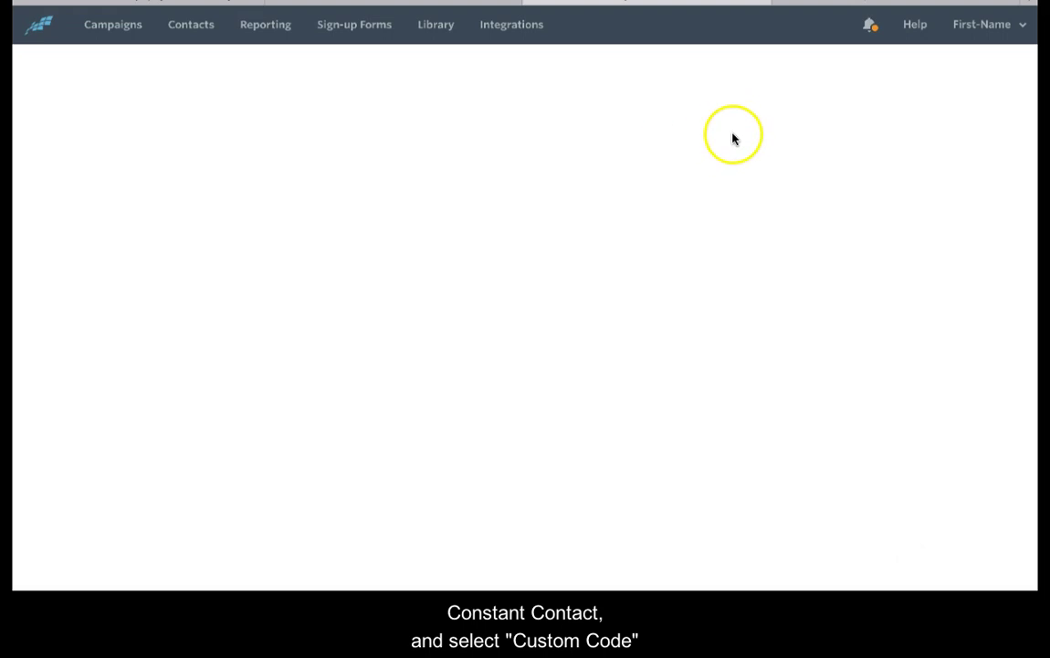
# Start a custom-code email named 'Tutorial' in HTML format and save the draft
pyautogui.click(804, 78)
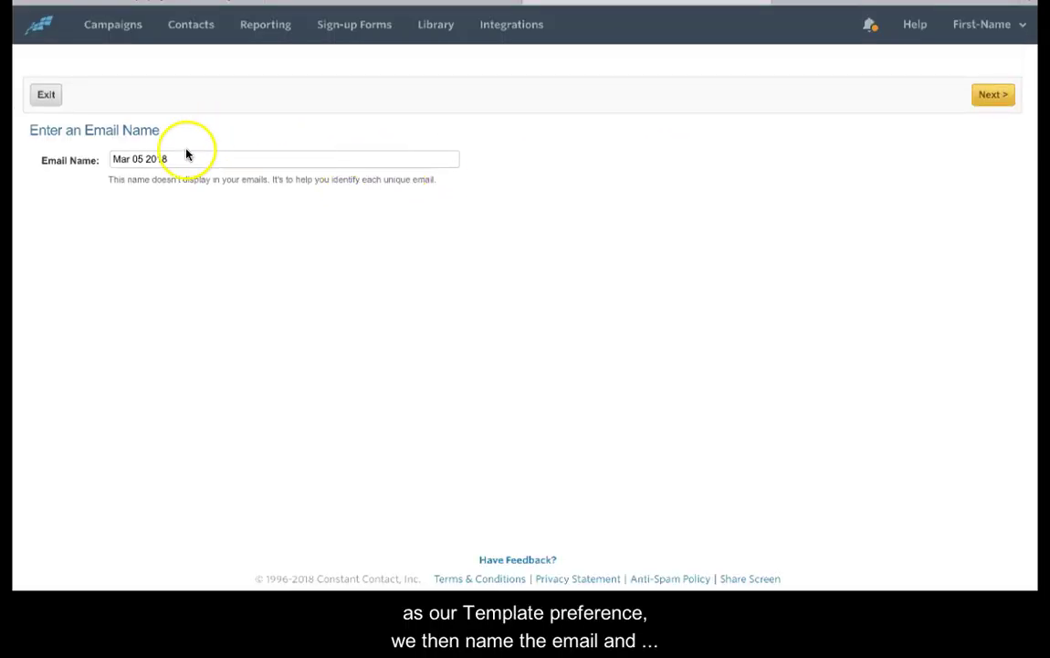
pyautogui.click(157, 158)
pyautogui.moveTo(157, 158); pyautogui.dragTo(110, 159)
pyautogui.press('BackSpace')
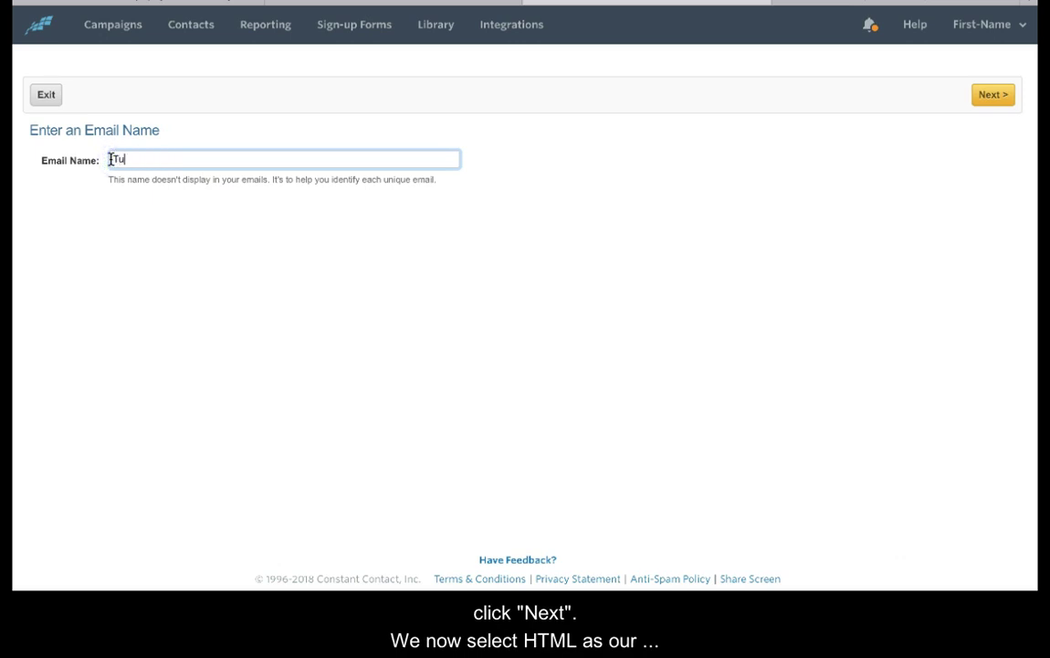
pyautogui.write('Tutorial')
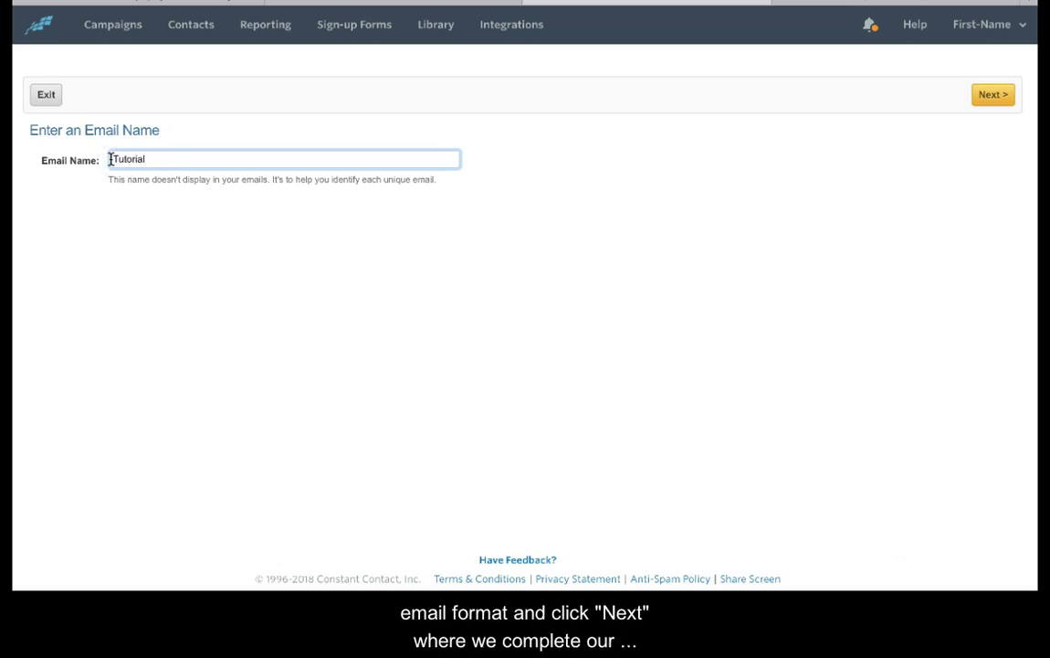
pyautogui.click(994, 95)
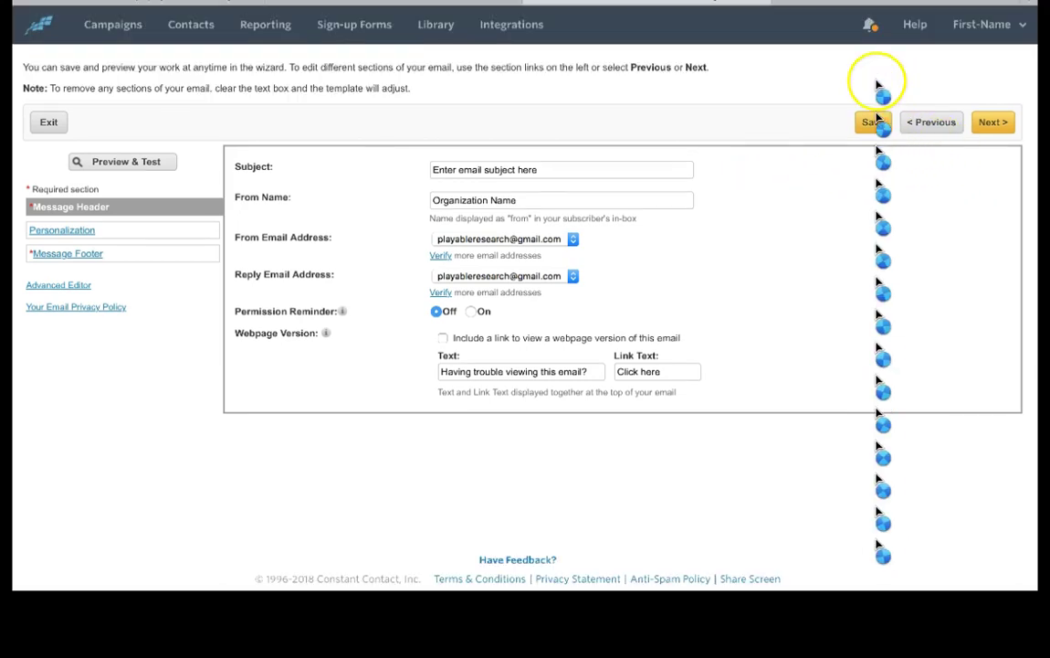
pyautogui.click(871, 123)
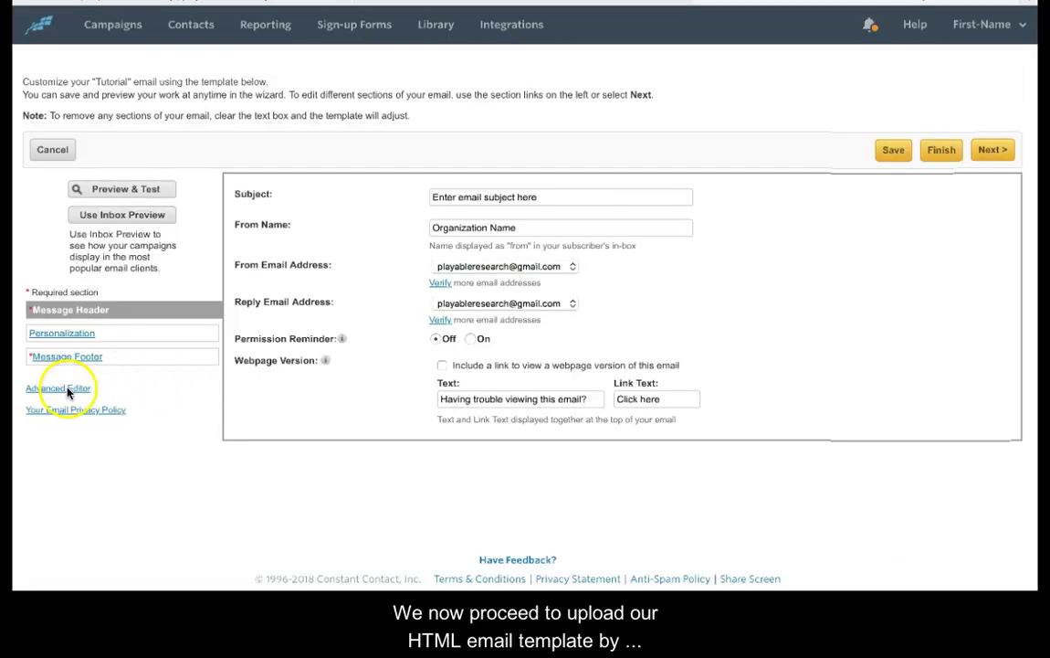
# In the Advanced Editor, replace the default email code with the Playable template HTML
pyautogui.click(67, 389)
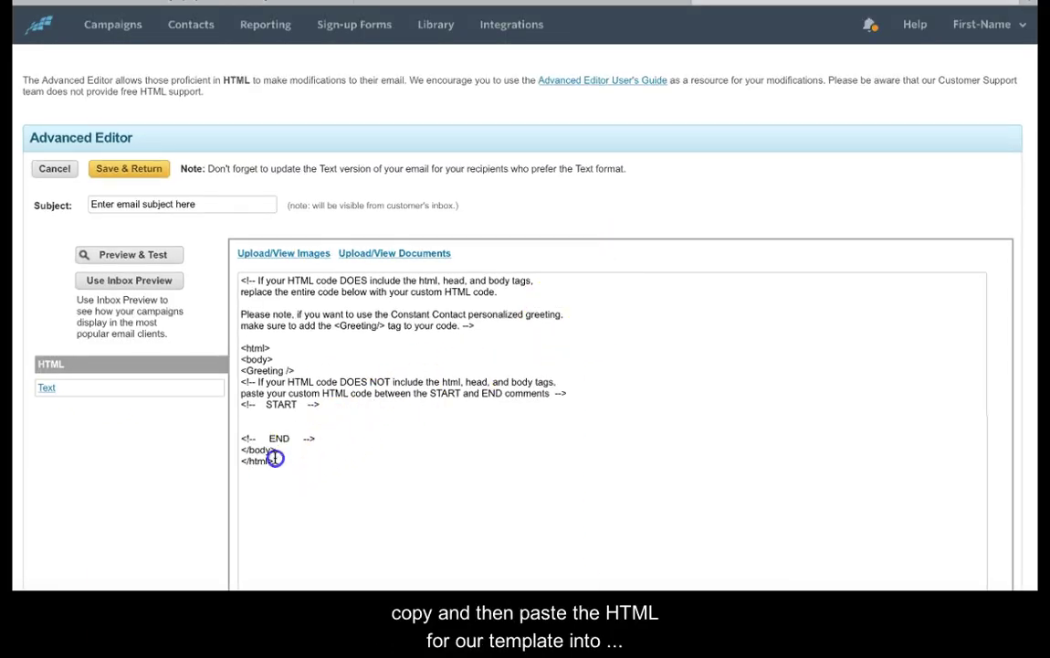
pyautogui.moveTo(274, 458); pyautogui.dragTo(238, 283)
pyautogui.press('Delete')
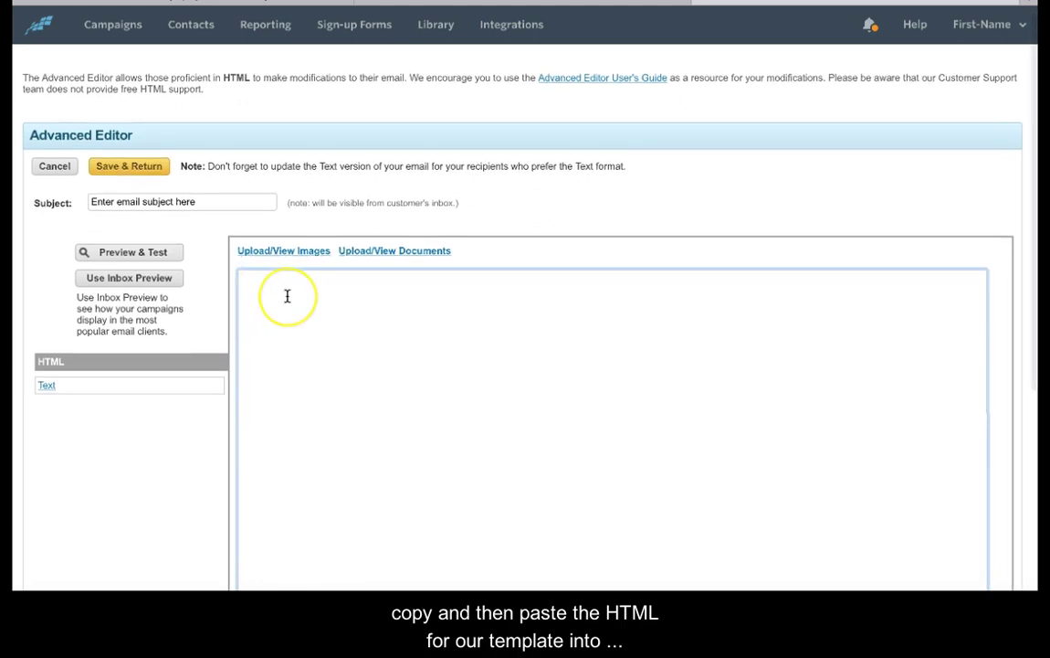
pyautogui.hotkey('ctrl', 'v')
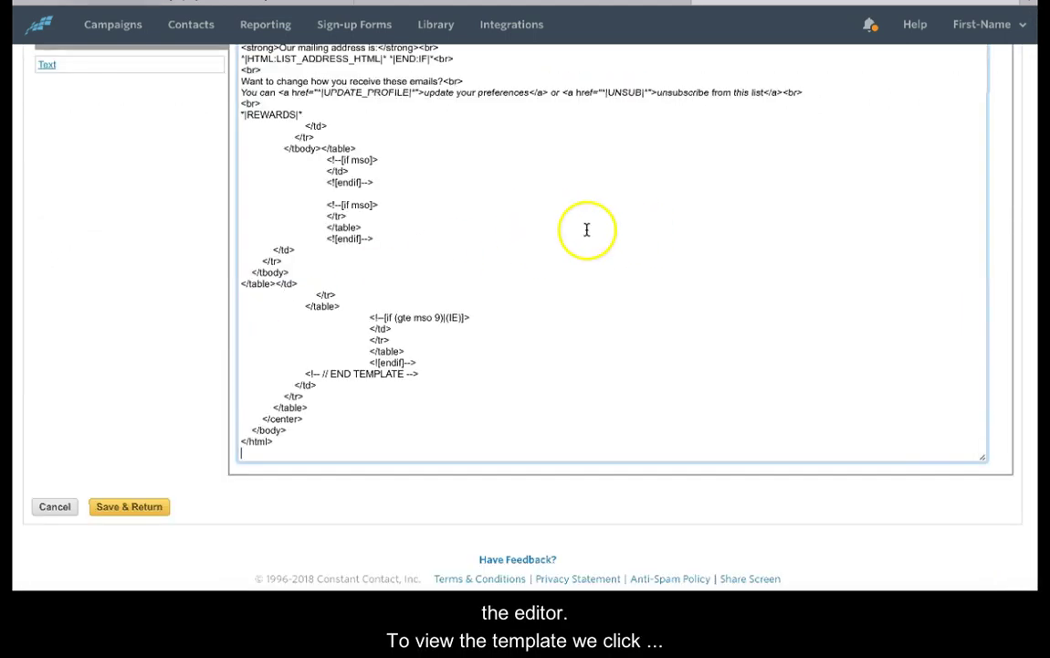
# Check the email preview, then save the new HTML and return to the email
pyautogui.scroll(10, 112, 237)
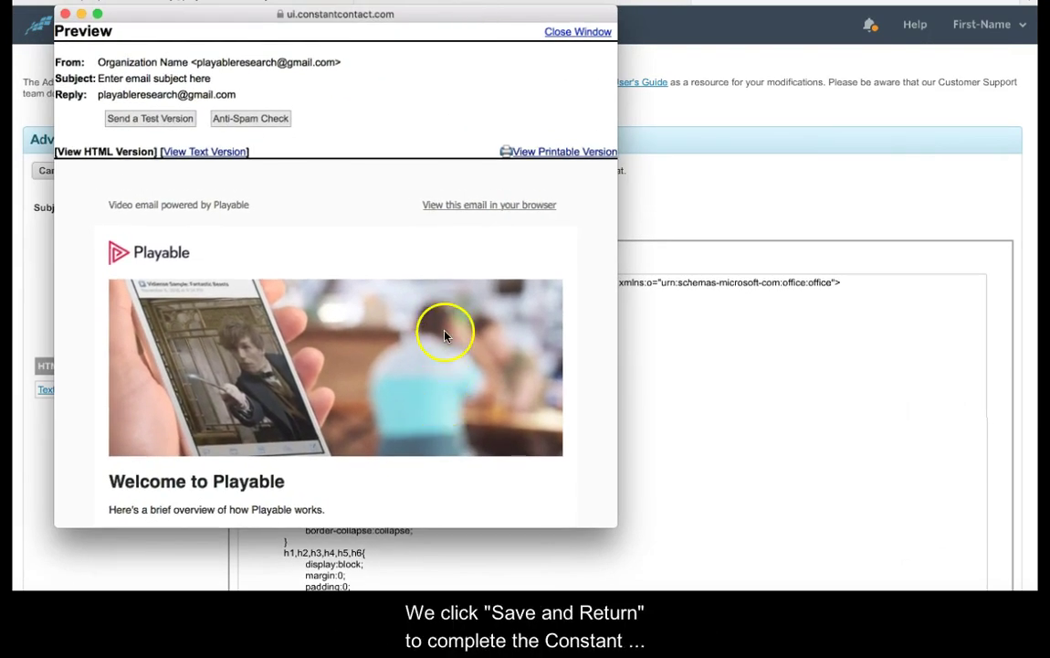
pyautogui.click(585, 33)
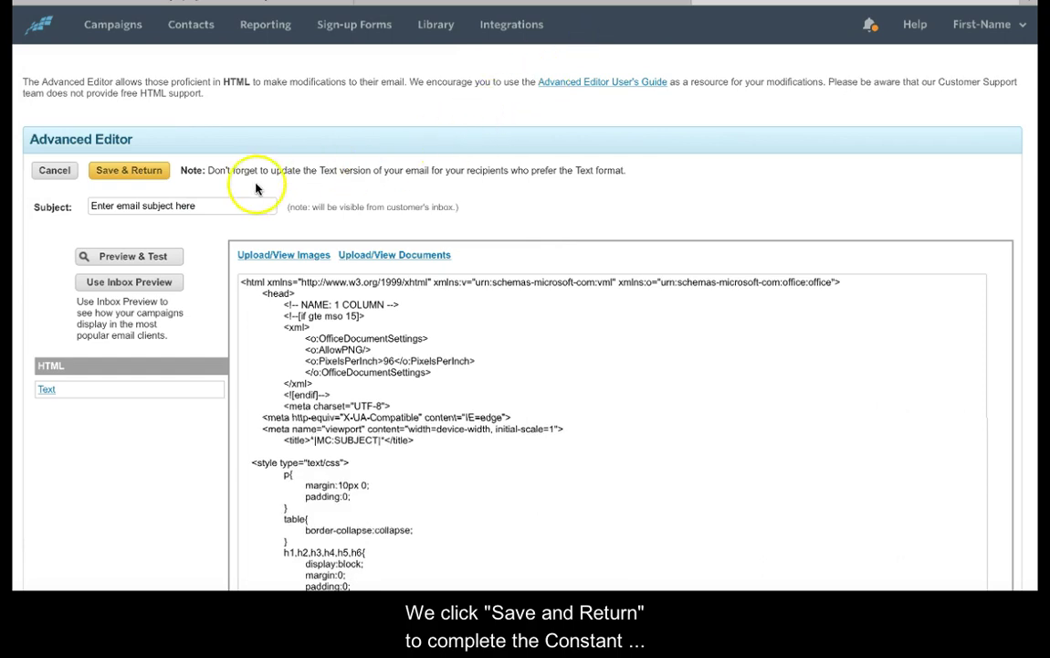
pyautogui.click(137, 173)
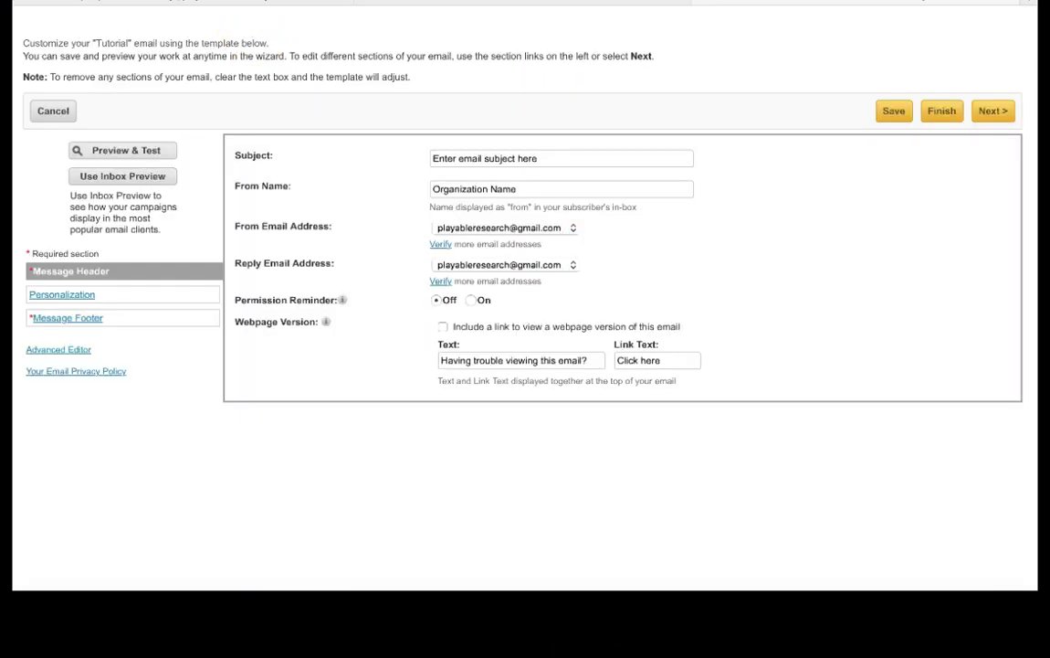
# Log in to Playable and open the Add Video form from the Videos library
pyautogui.click(655, 418)
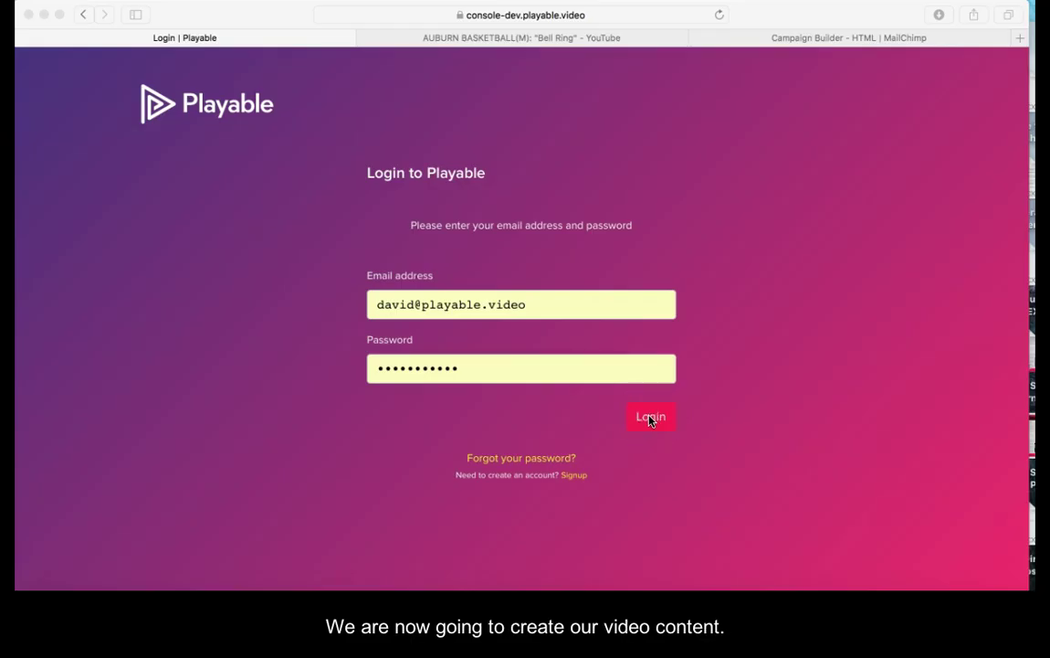
pyautogui.click(651, 419)
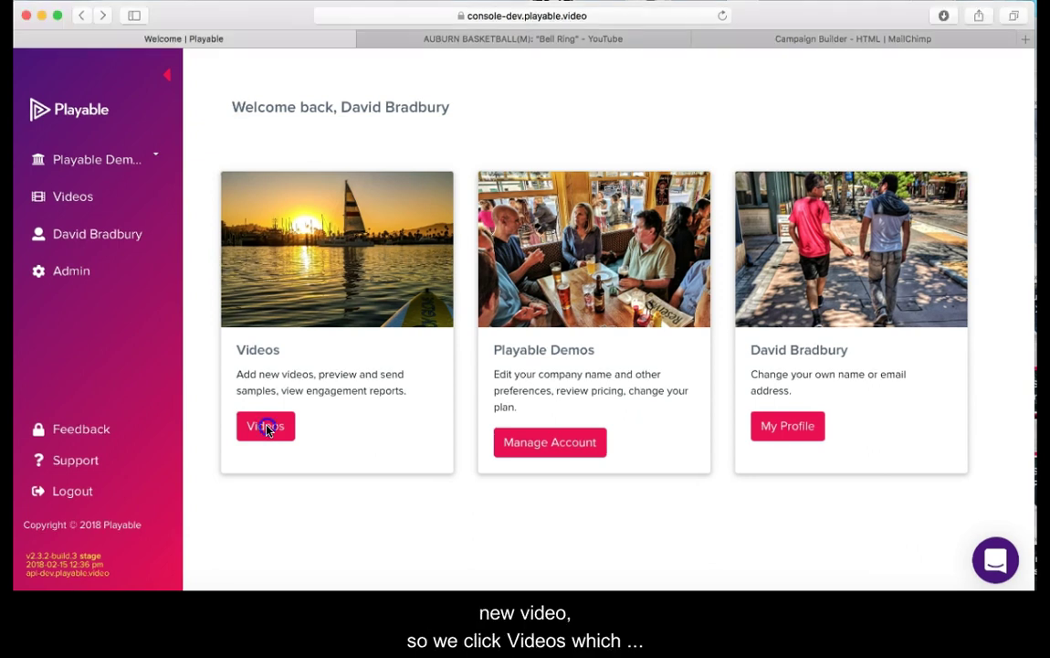
pyautogui.click(267, 428)
pyautogui.click(347, 291)
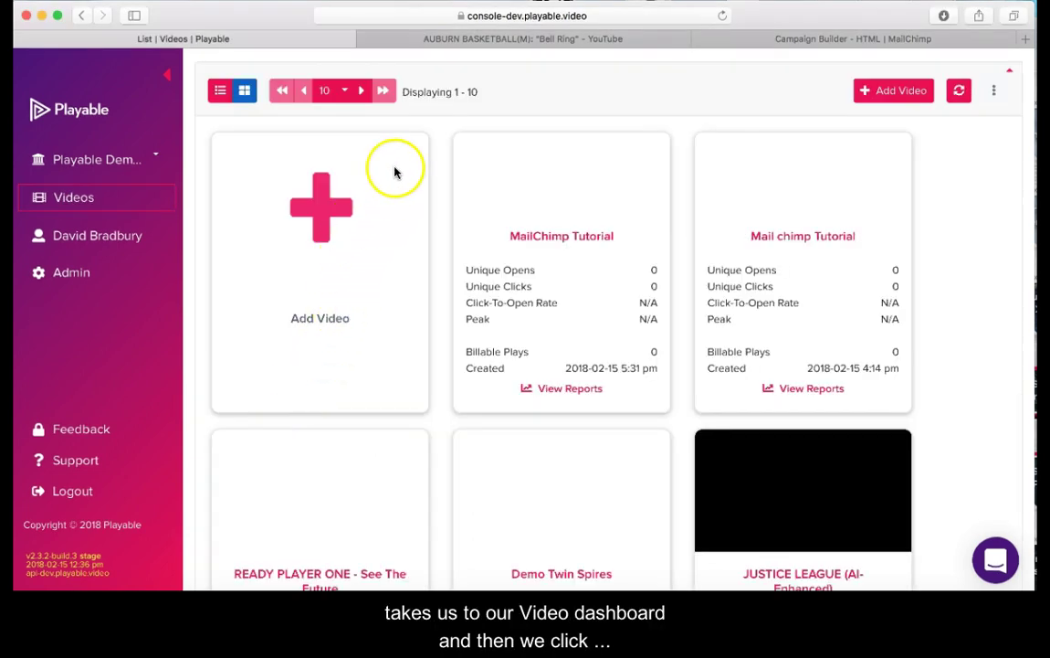
pyautogui.click(320, 212)
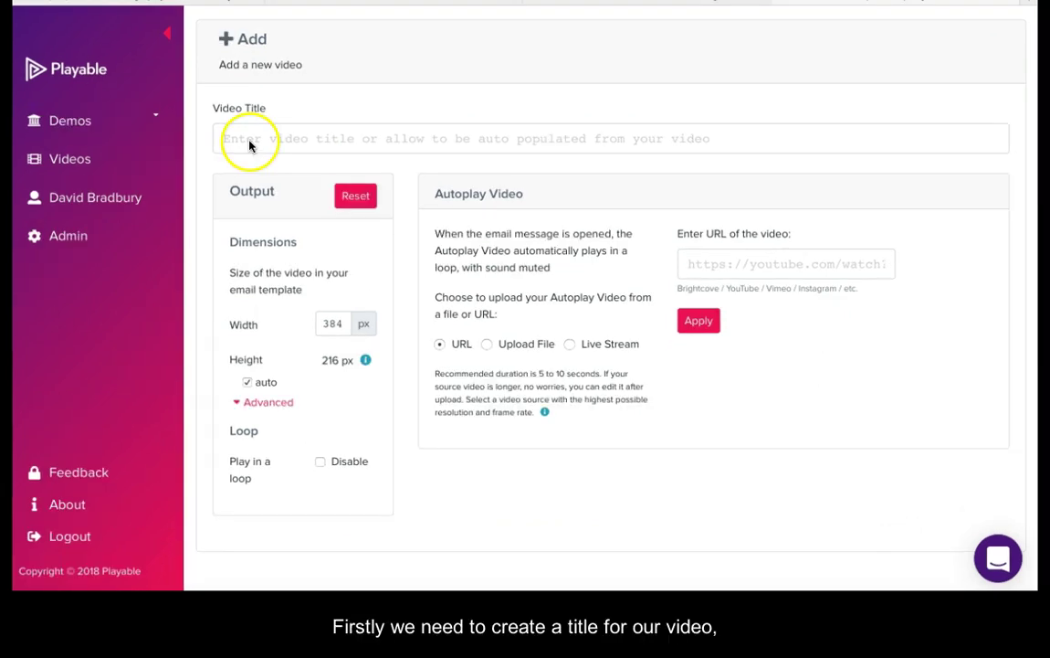
# Title the video 'Playable Tutorial' and set its width to 564 px
pyautogui.click(248, 138)
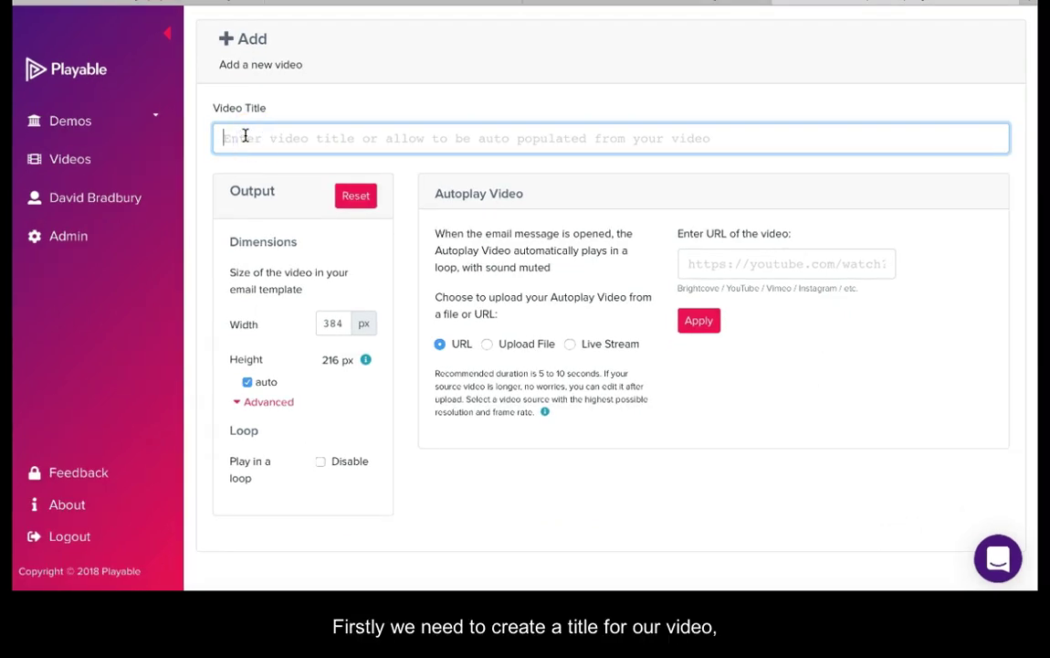
pyautogui.write('Playable Tutorial')
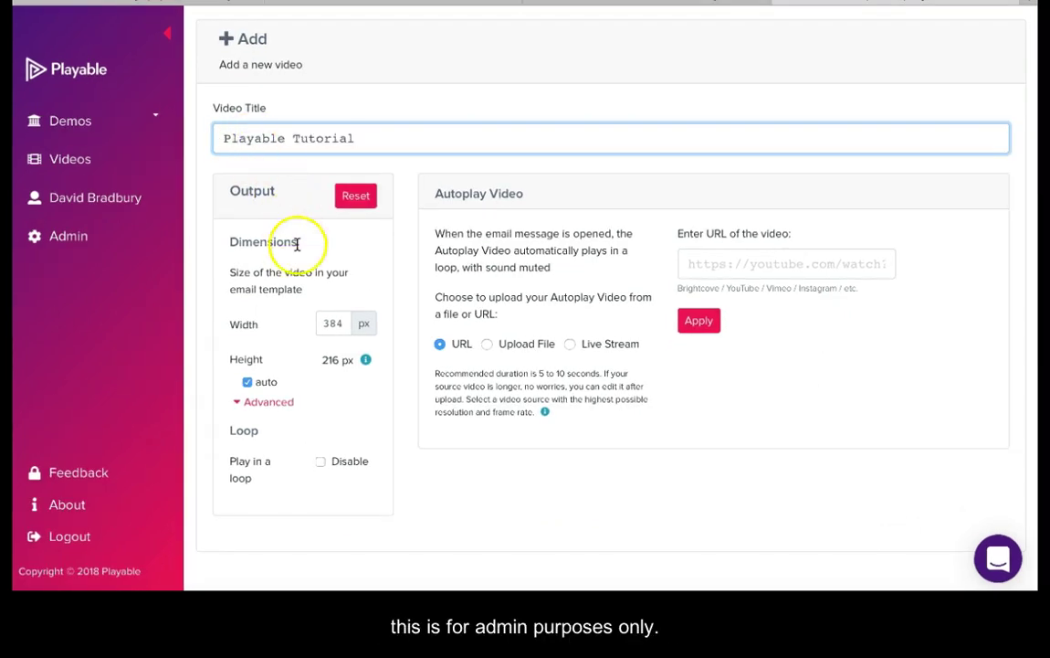
pyautogui.click(340, 323)
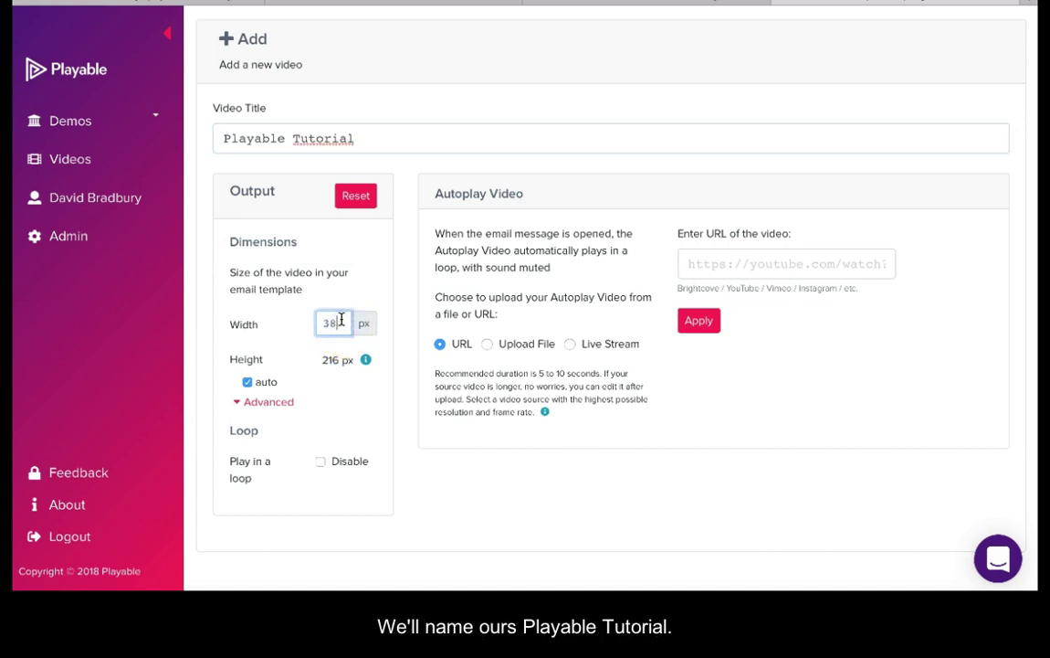
pyautogui.press('BackSpace')
pyautogui.press('BackSpace')
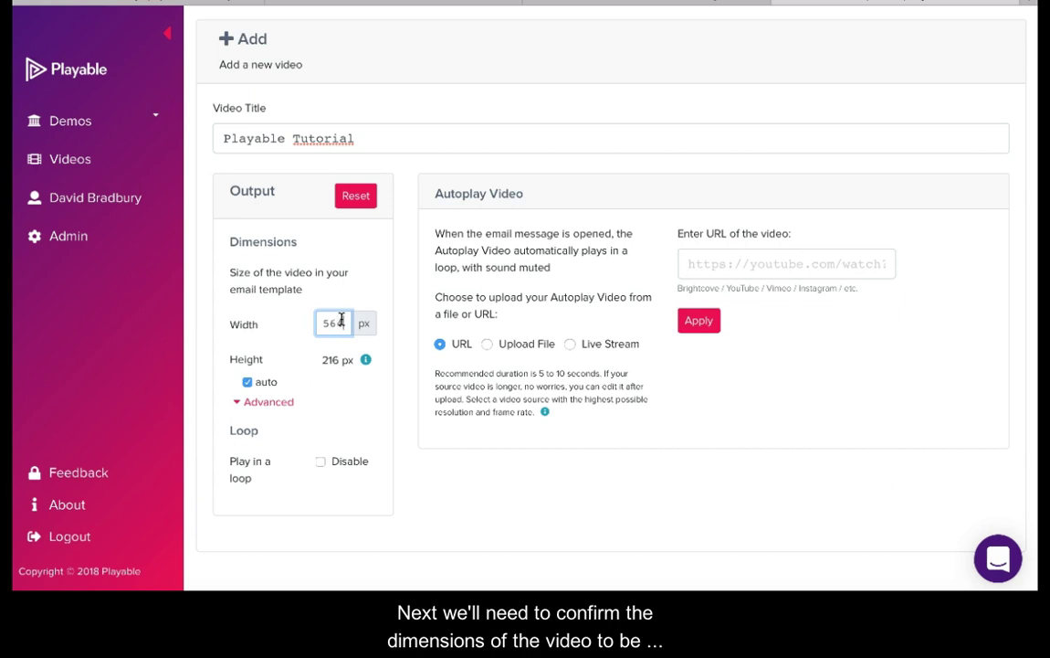
# Turn off automatic height and set the video height to 212 px
pyautogui.click(247, 382)
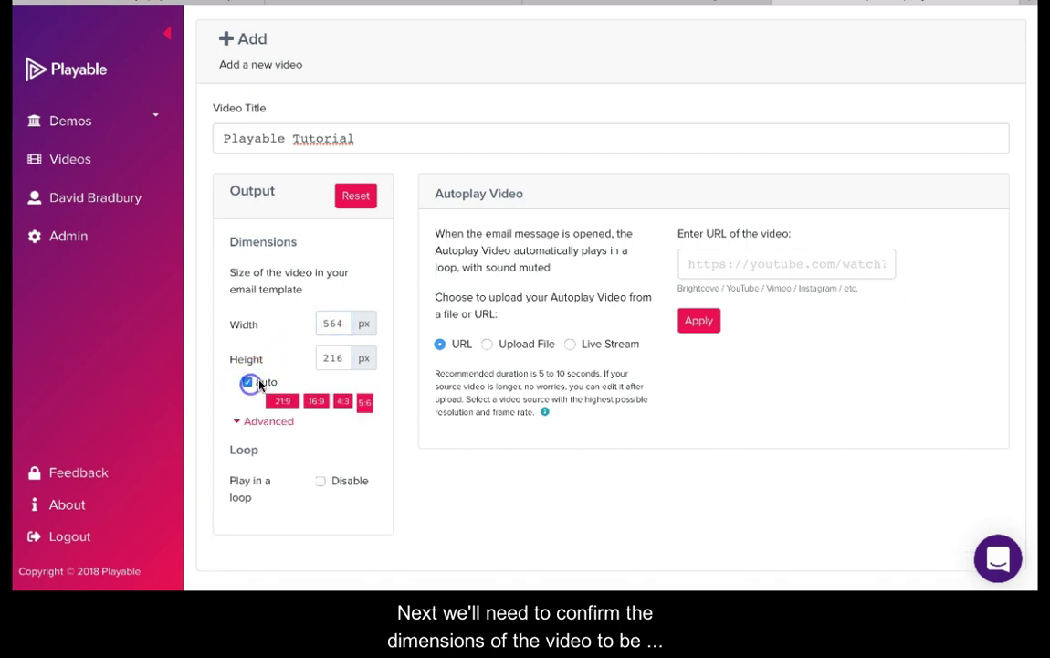
pyautogui.click(334, 359)
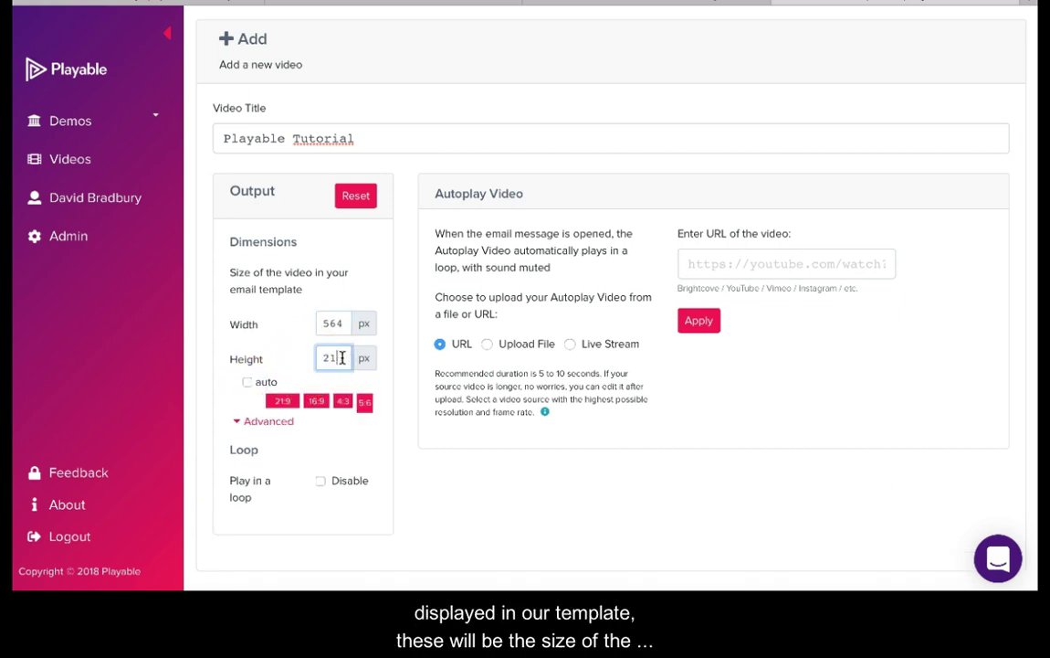
pyautogui.click(294, 365)
pyautogui.press('BackSpace')
pyautogui.write('2')
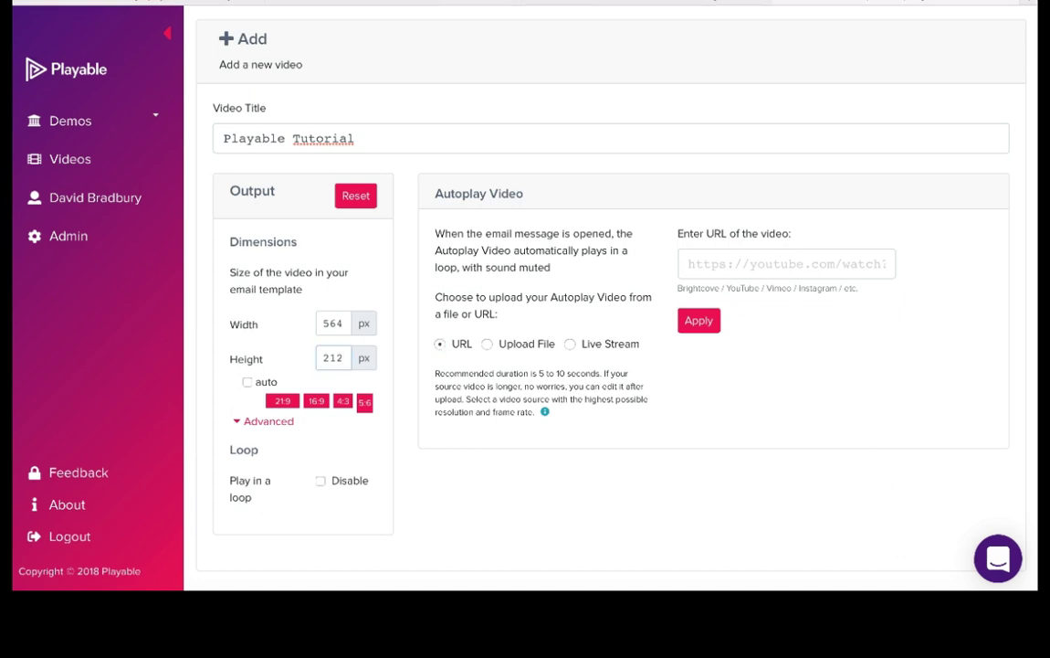
pyautogui.click(677, 399)
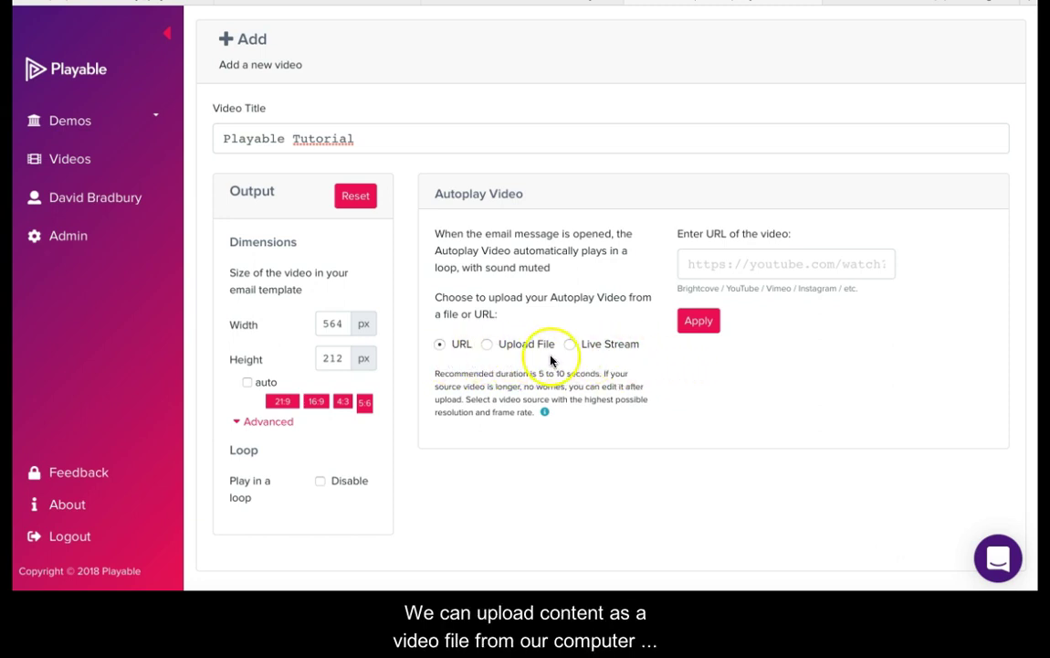
# Copy the YouTube clip's web address and return to the Playable form
pyautogui.click(905, 6)
pyautogui.press('super+l')
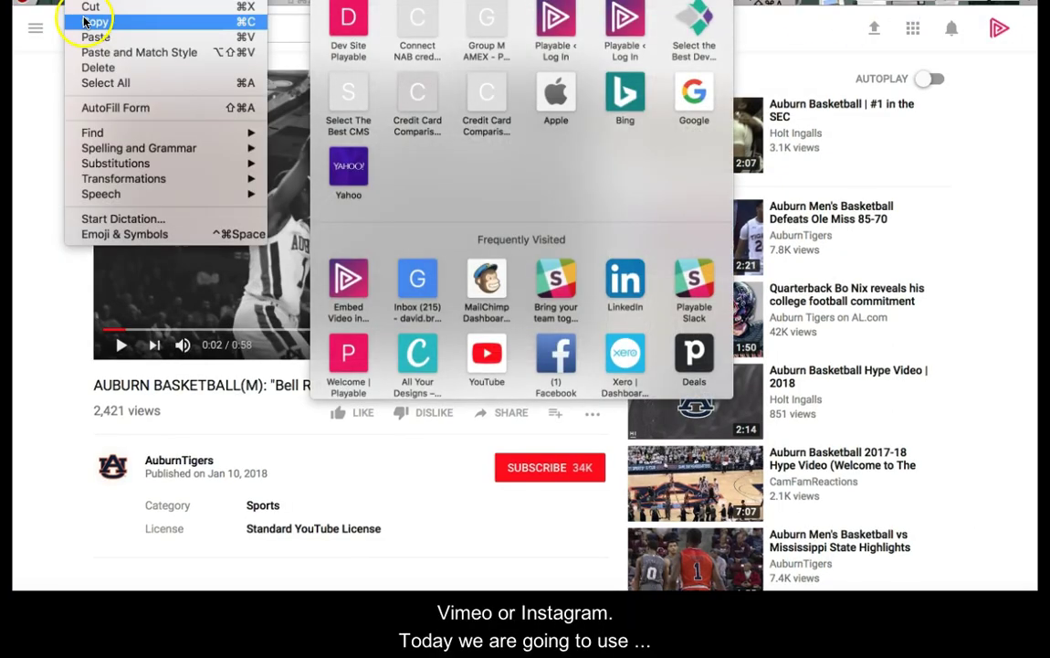
pyautogui.click(64, 25)
pyautogui.click(631, 467)
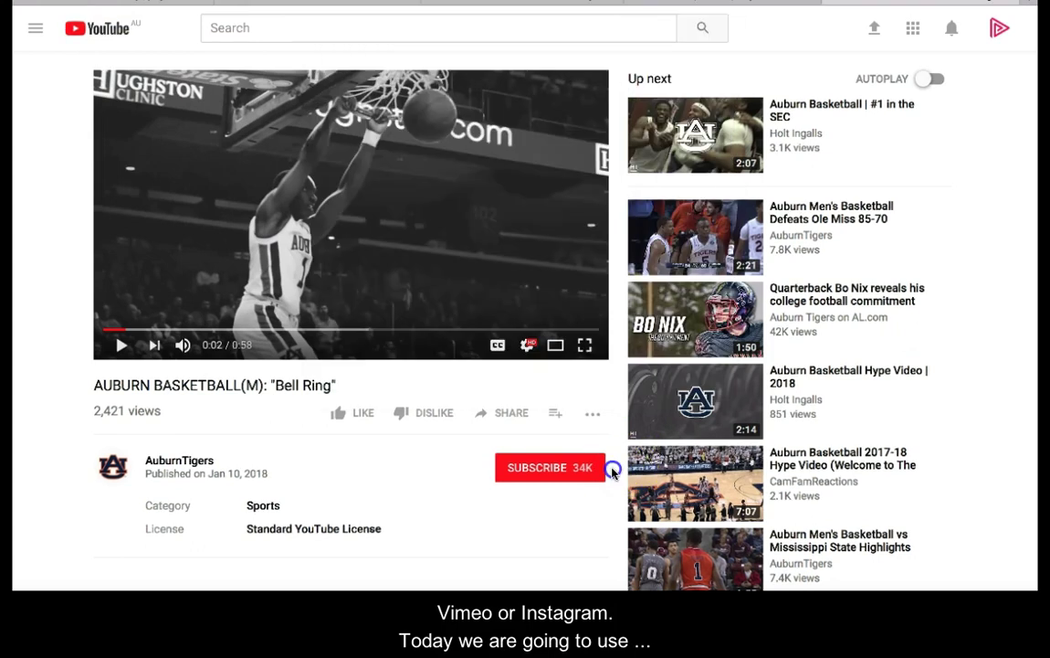
pyautogui.click(664, 3)
# Paste the YouTube link as the video URL and apply it to load the clip
pyautogui.click(700, 266)
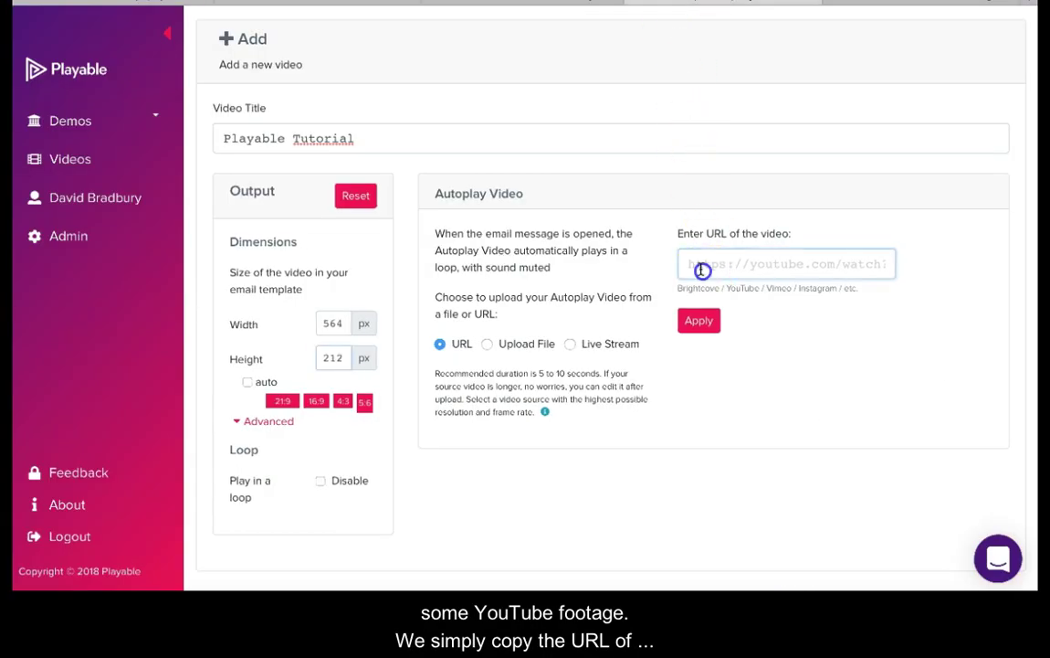
pyautogui.press('super+v')
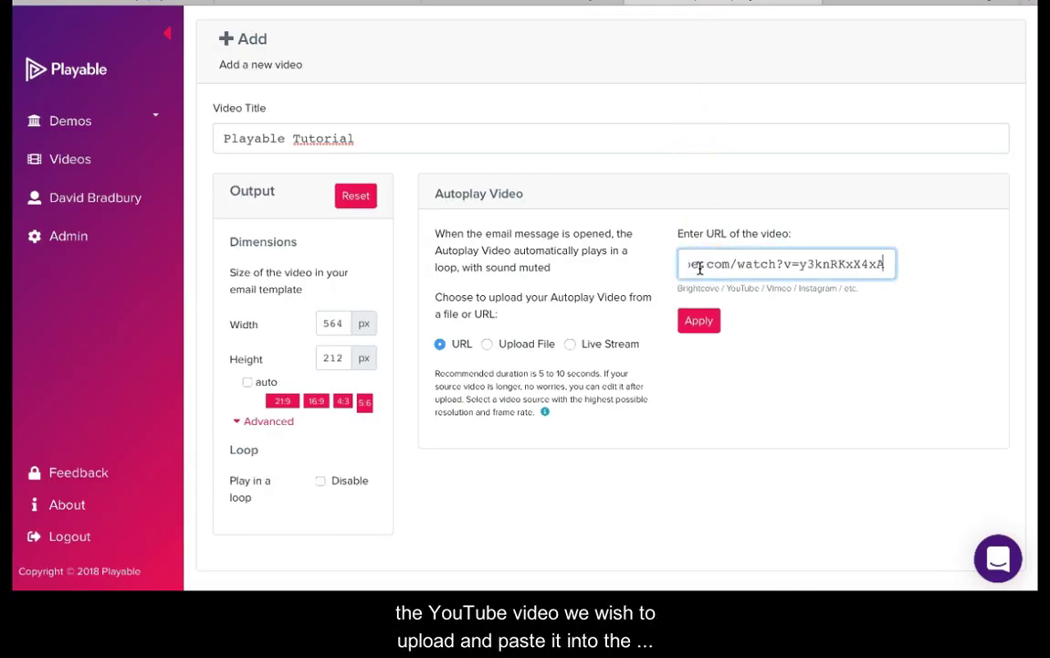
pyautogui.click(699, 321)
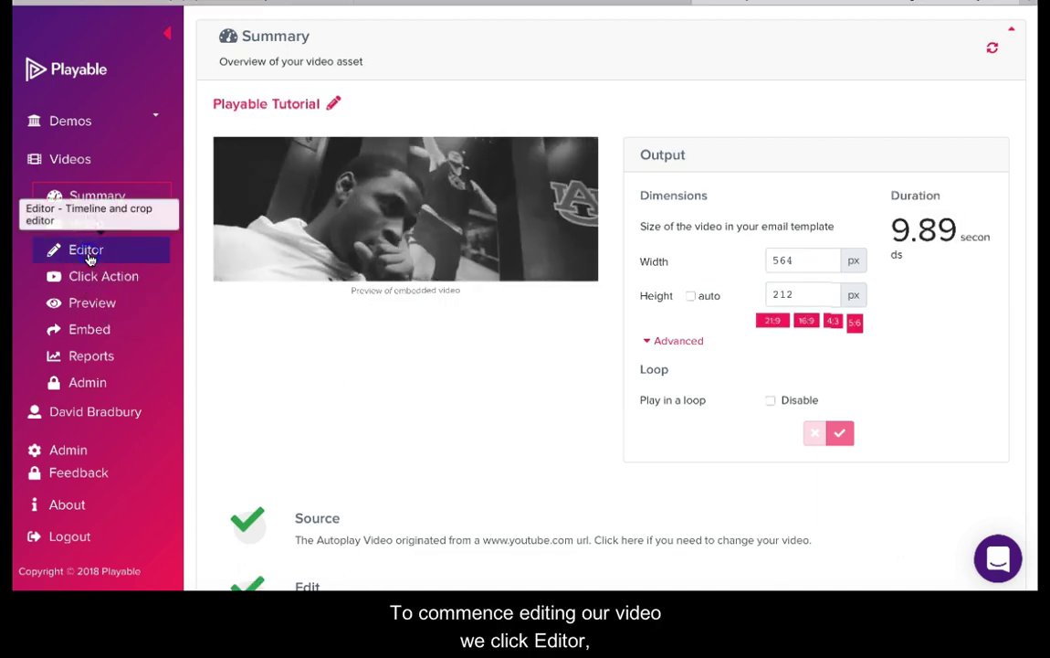
# Open the timeline editor and reposition the crop area on the video
pyautogui.click(88, 258)
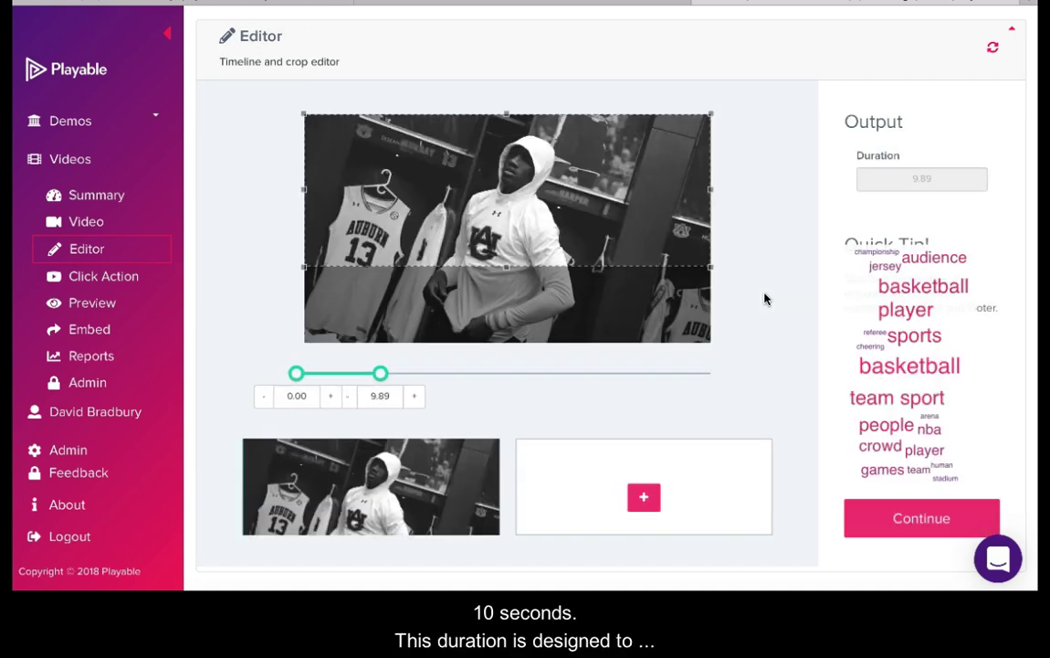
pyautogui.click(678, 284)
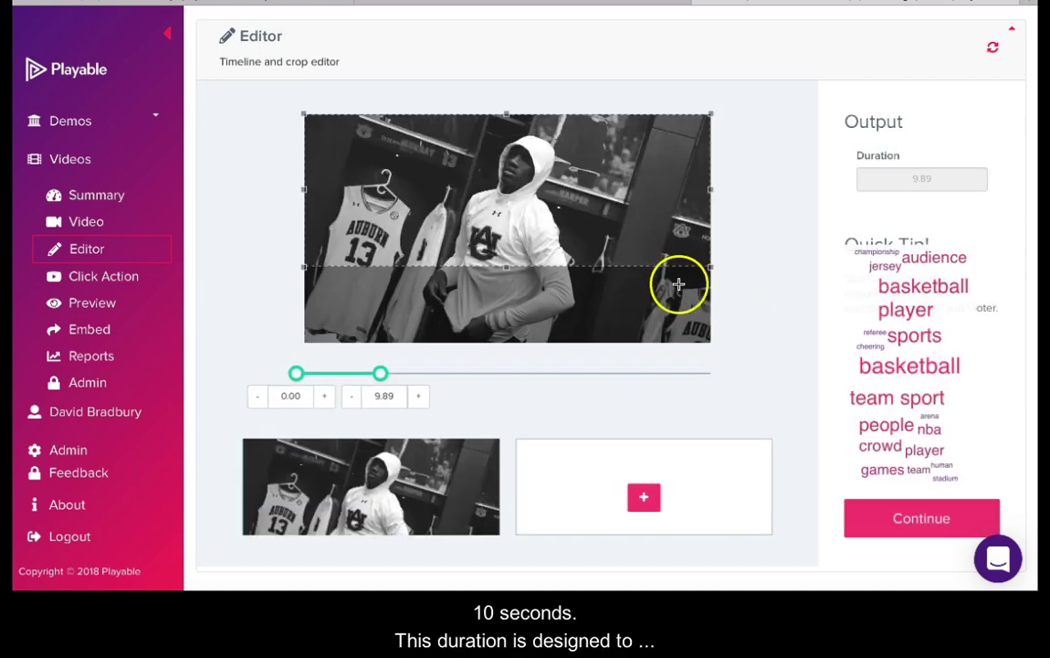
pyautogui.moveTo(678, 284); pyautogui.dragTo(578, 262)
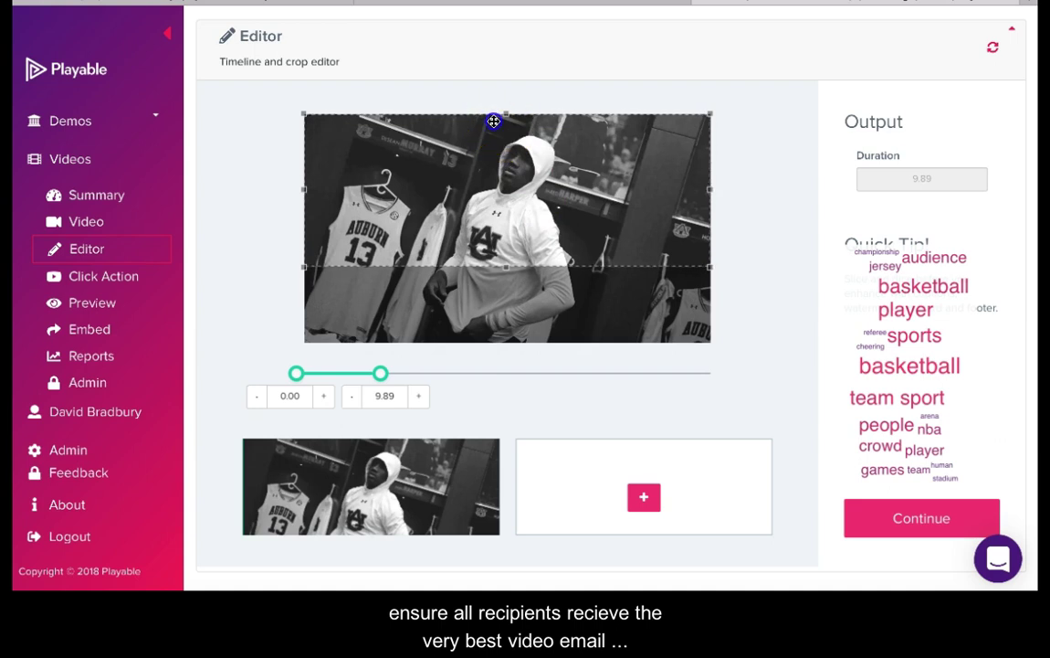
pyautogui.moveTo(494, 130); pyautogui.dragTo(494, 131)
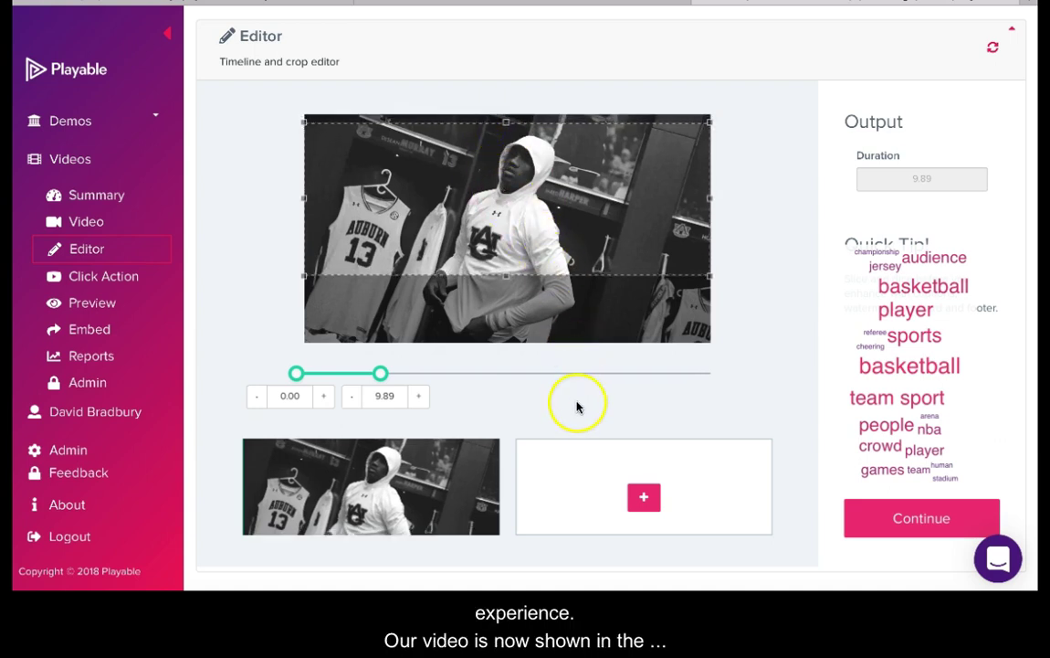
# Add a second clip, trim the end points of both clips, and continue to overlays
pyautogui.click(643, 498)
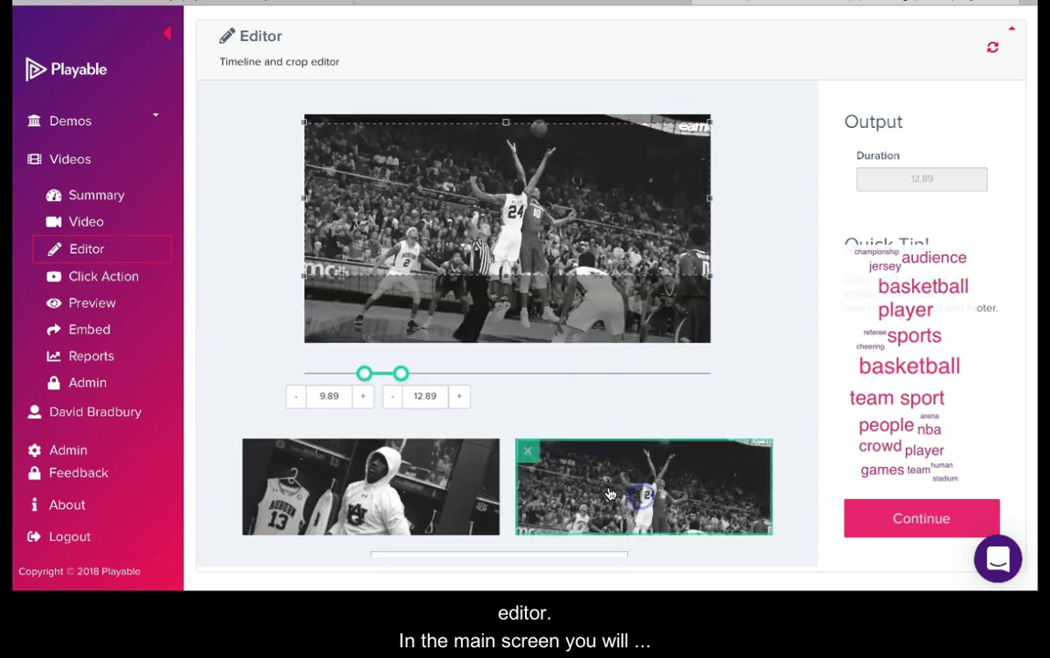
pyautogui.moveTo(400, 374); pyautogui.dragTo(404, 374)
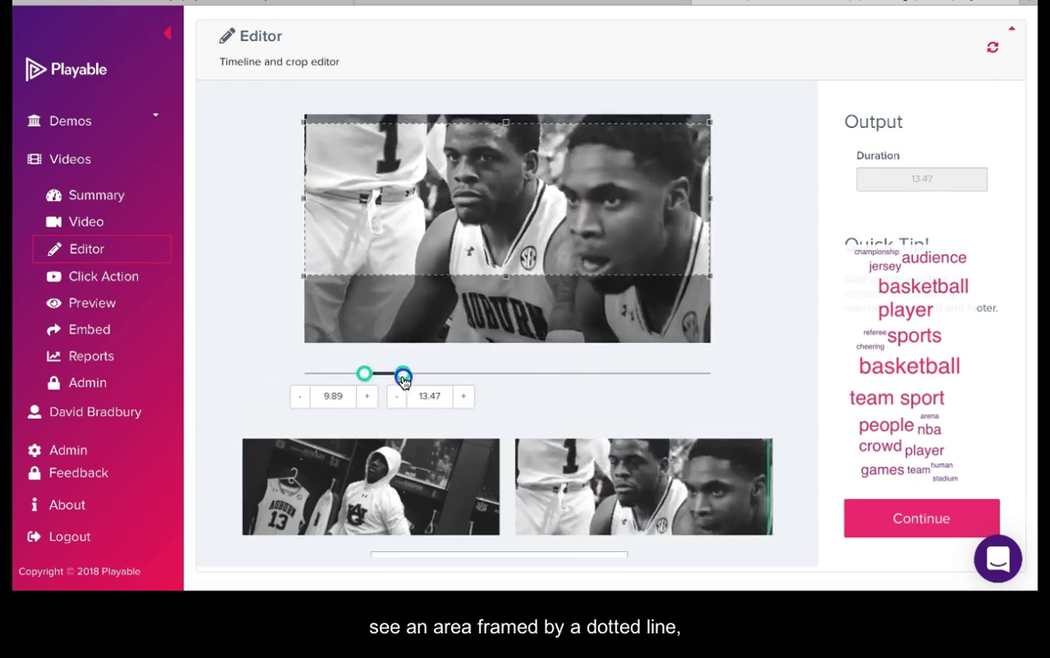
pyautogui.click(371, 466)
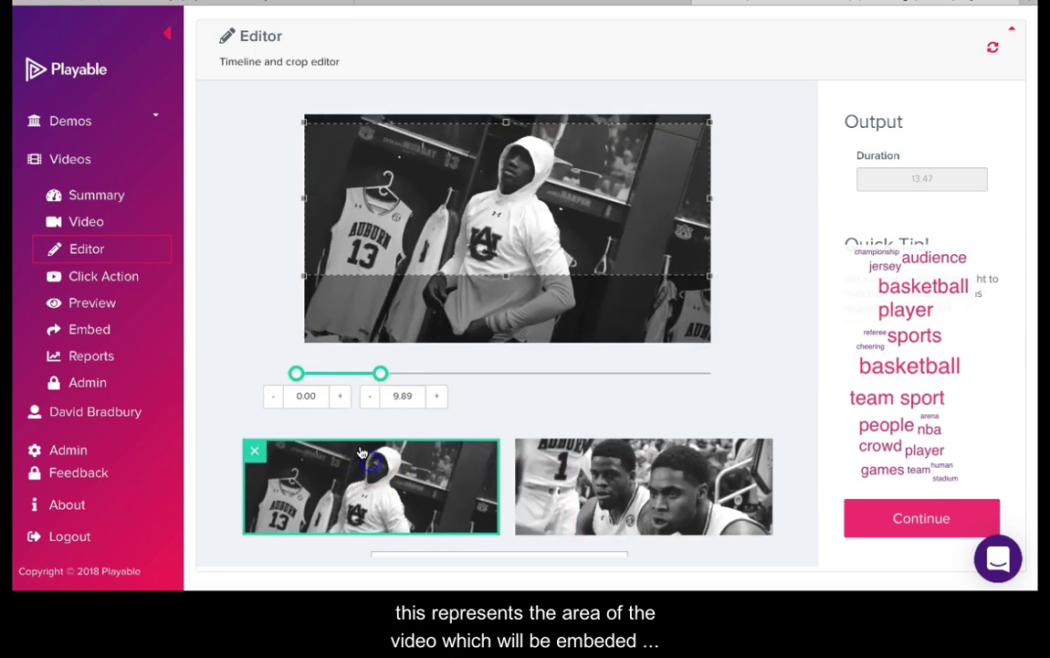
pyautogui.moveTo(378, 373); pyautogui.dragTo(345, 375)
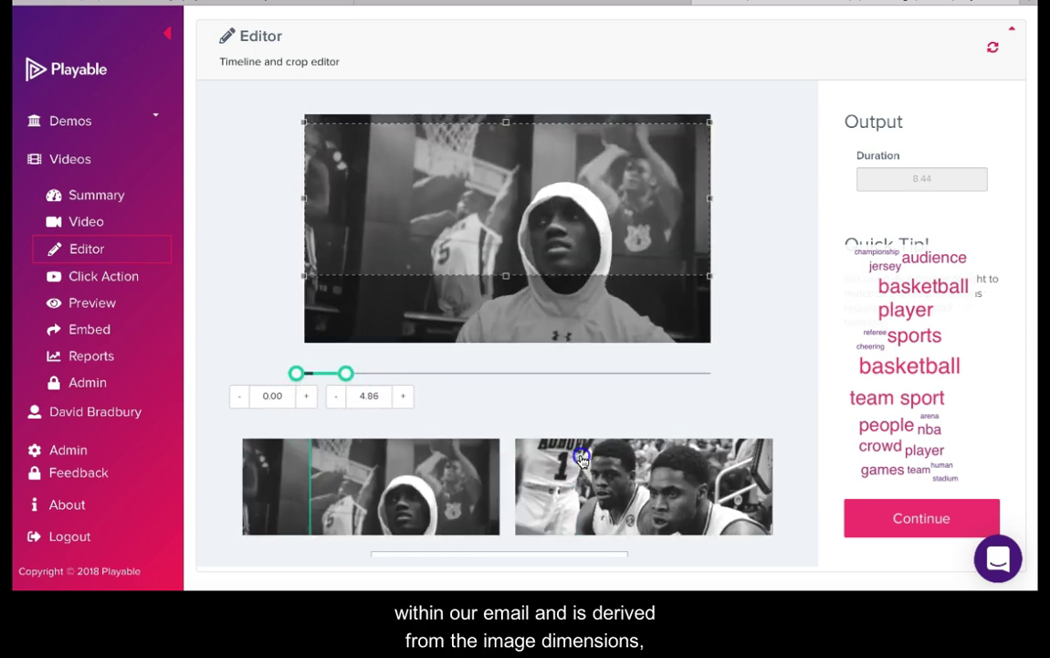
pyautogui.click(541, 446)
pyautogui.moveTo(406, 381)
pyautogui.mouseDown()
pyautogui.moveTo(395, 380)
pyautogui.moveTo(418, 380)
pyautogui.mouseUp()
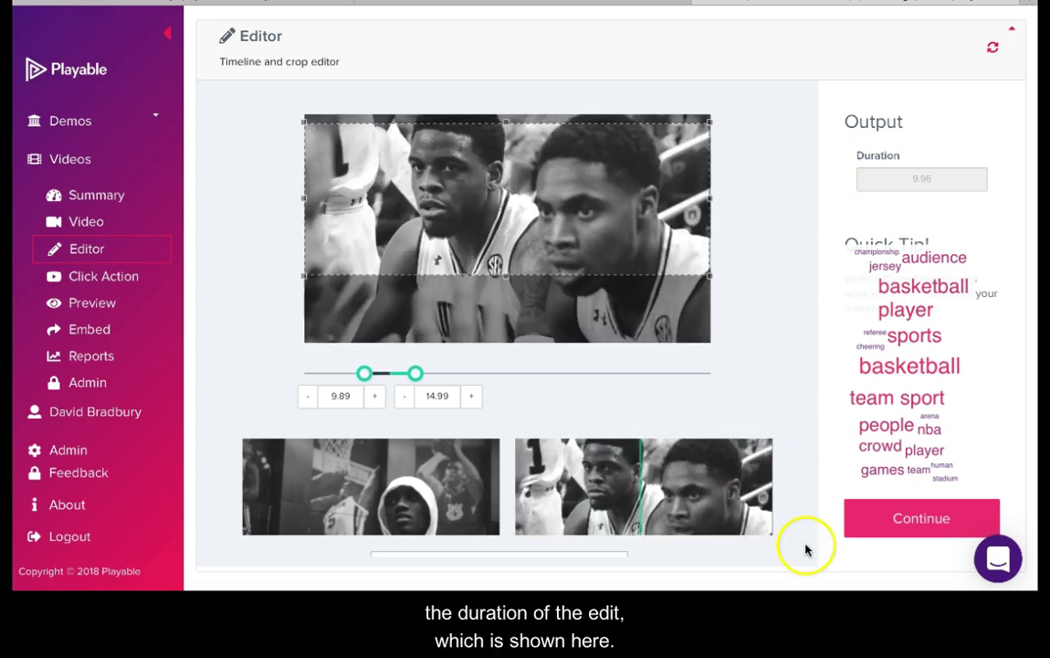
pyautogui.click(907, 523)
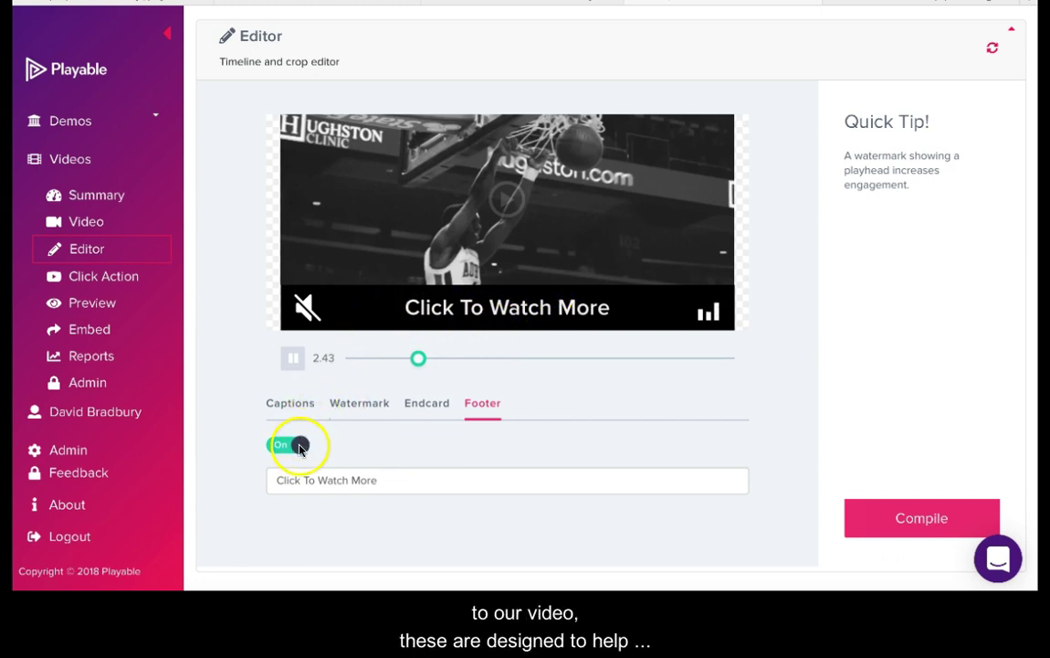
# Switch off the footer bar and the play-icon watermark
pyautogui.click(285, 446)
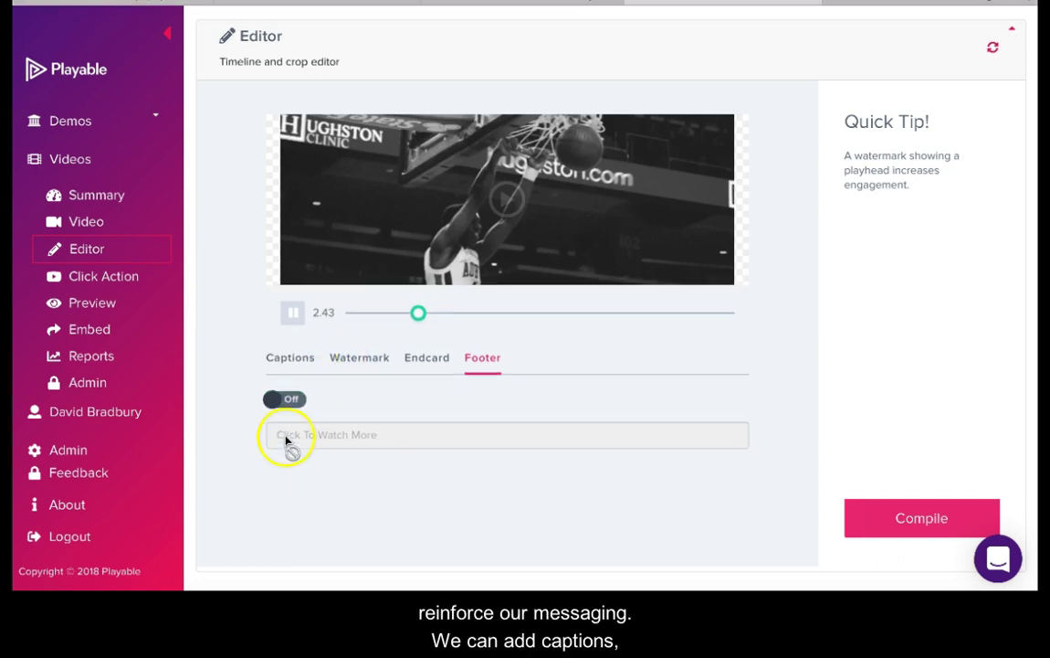
pyautogui.click(356, 362)
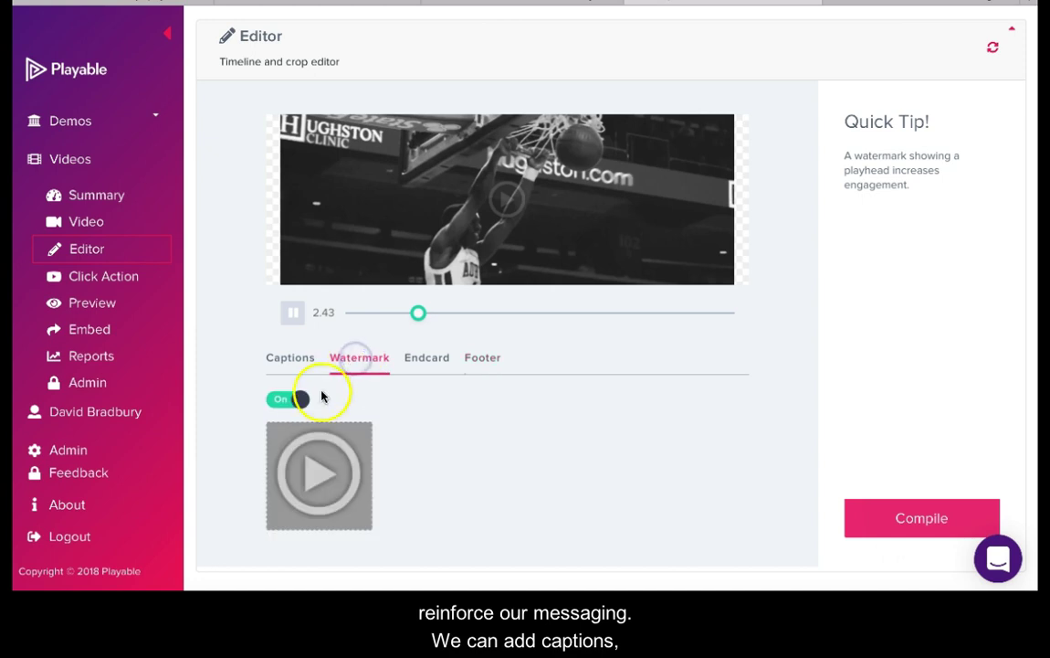
pyautogui.click(282, 400)
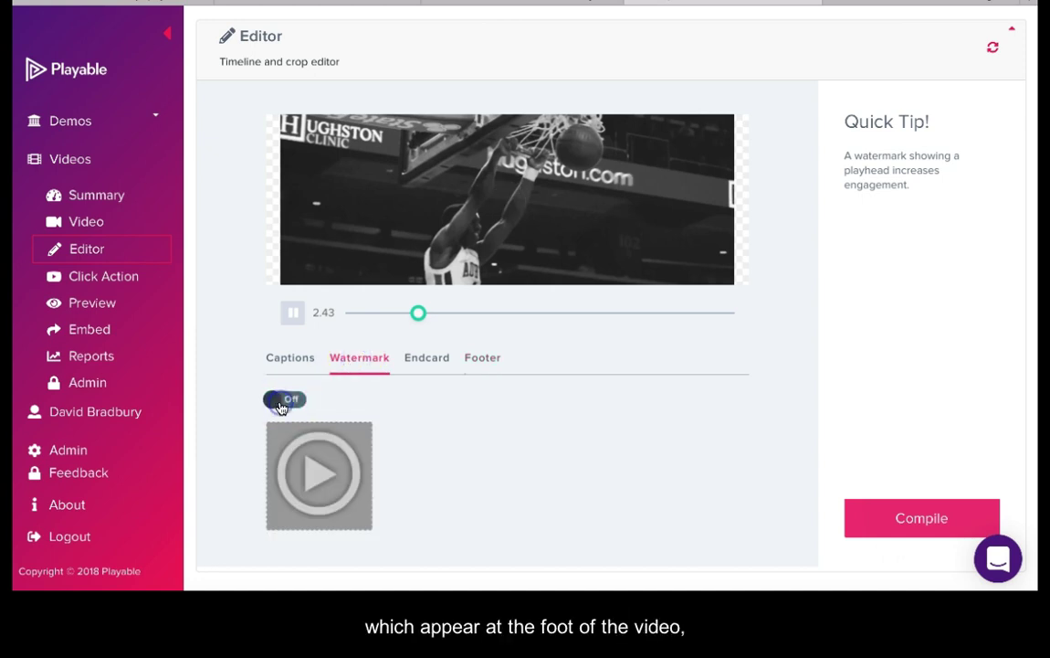
# Set the end card image to Tigers Logo from the Pictures folder
pyautogui.click(428, 359)
pyautogui.click(324, 453)
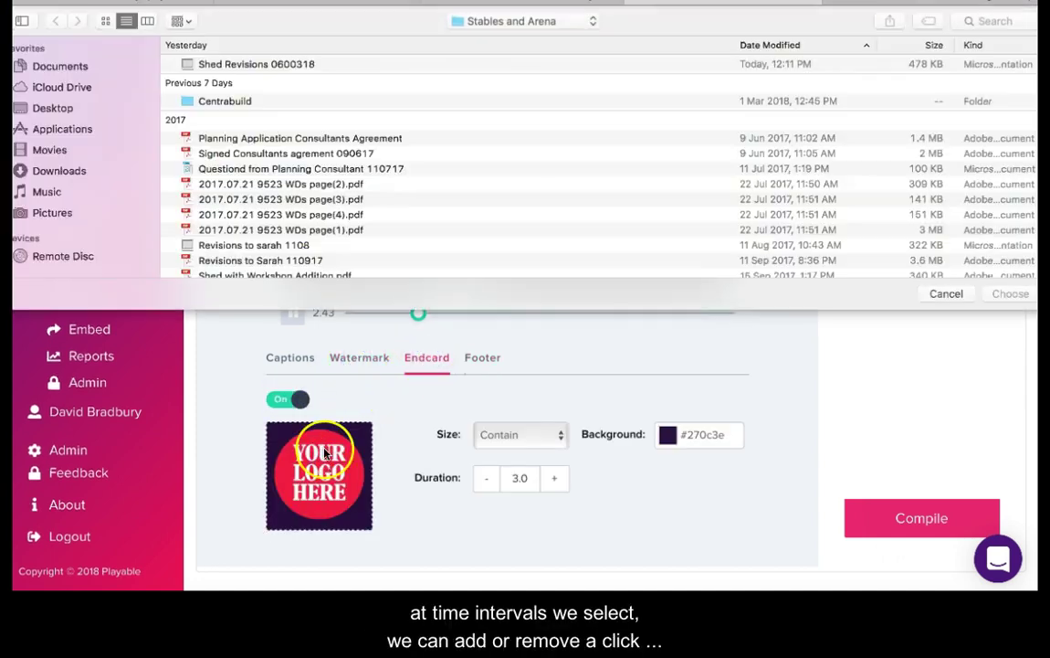
pyautogui.click(52, 212)
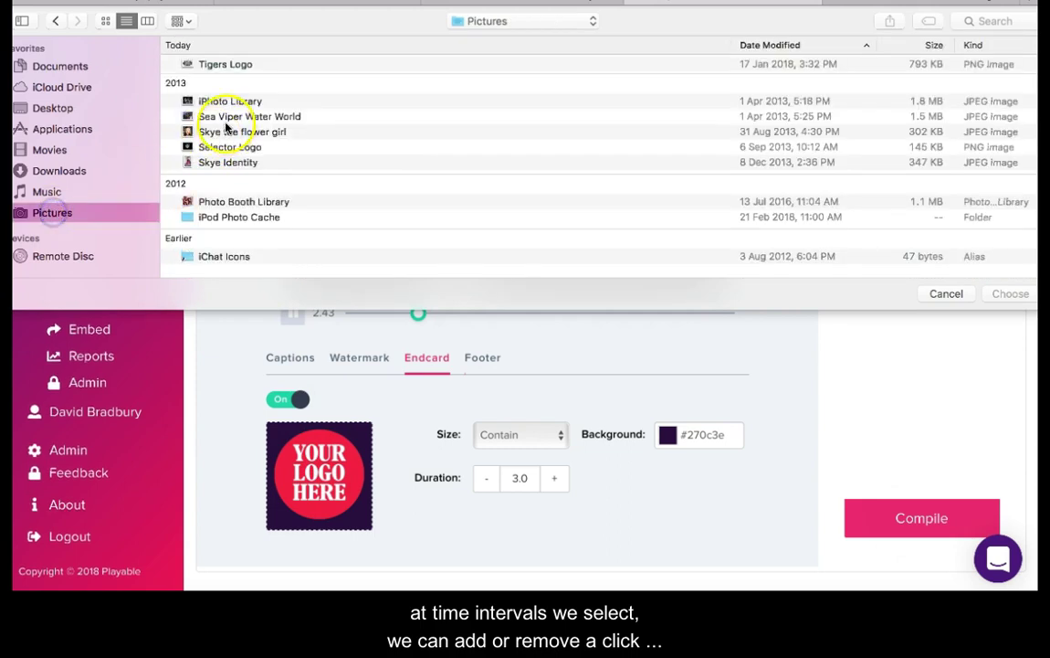
pyautogui.click(227, 64)
pyautogui.click(998, 293)
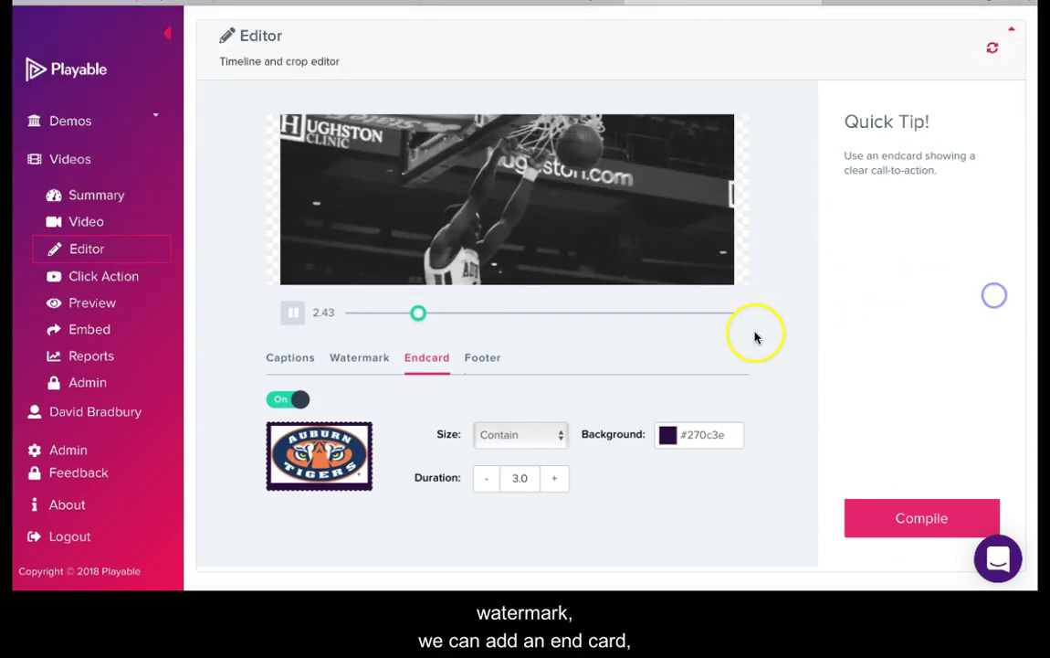
# Toggle the 'Click To Watch More' footer on and then back off
pyautogui.click(487, 360)
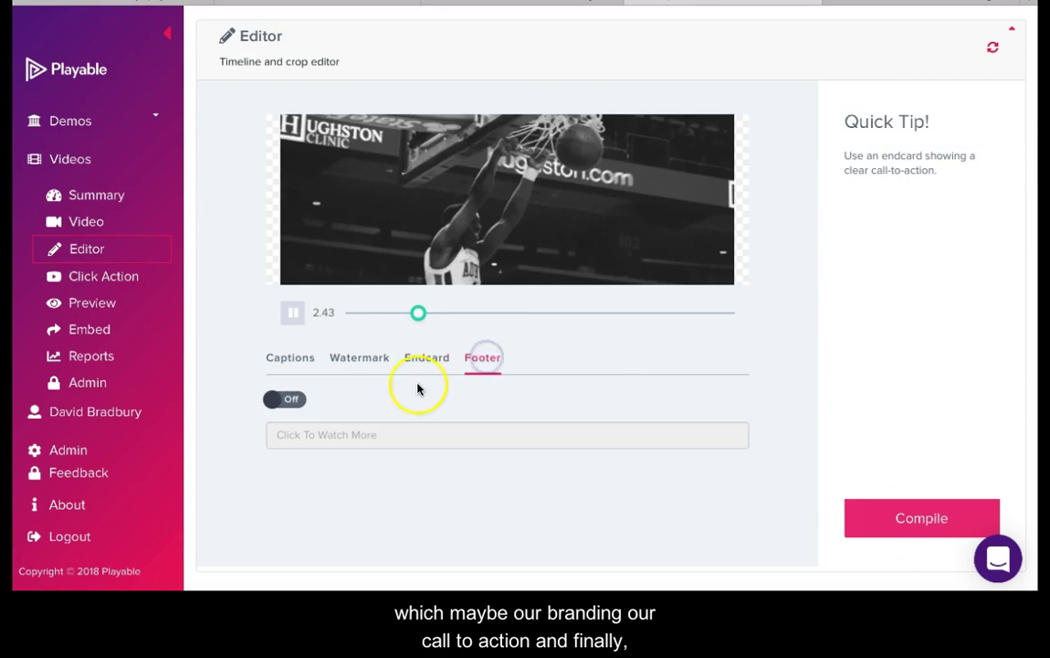
pyautogui.click(285, 399)
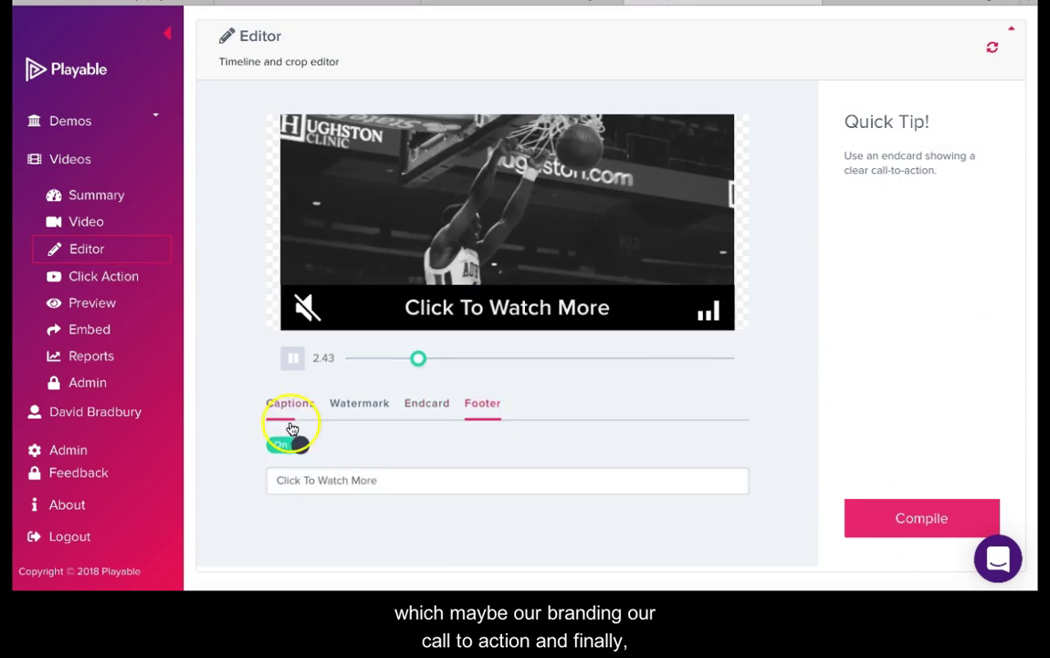
pyautogui.click(288, 446)
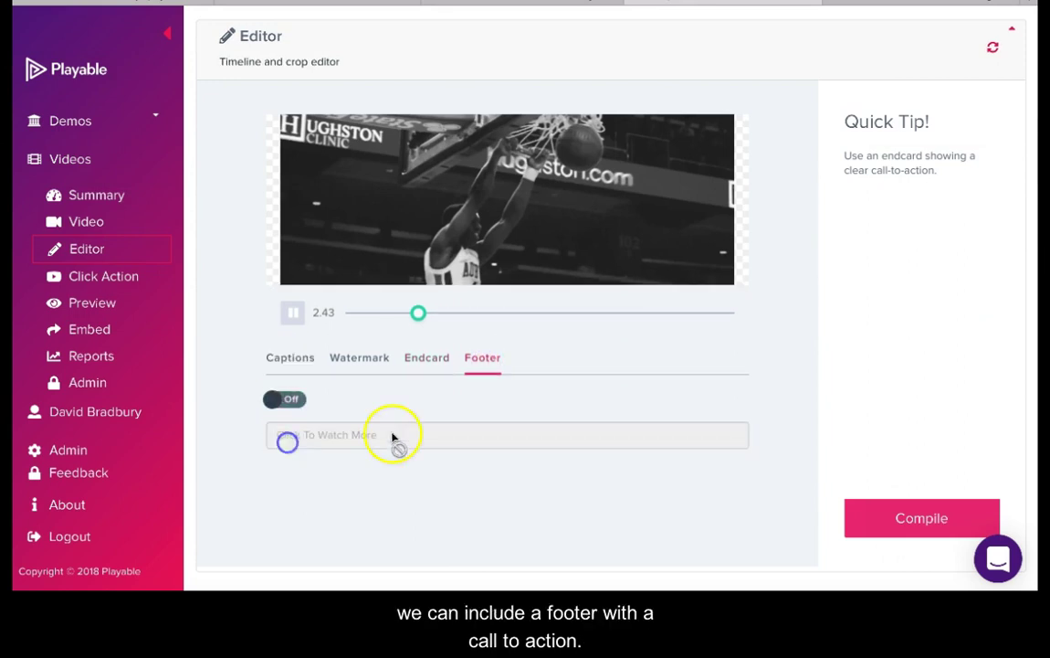
# Compile the edited video and go to its Summary page
pyautogui.click(854, 522)
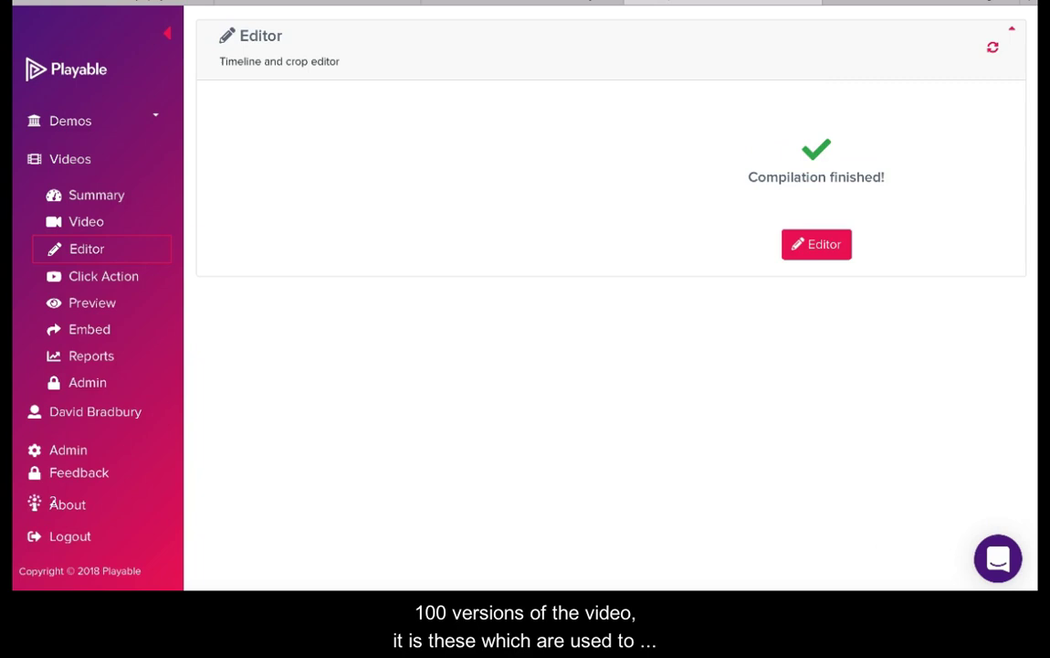
pyautogui.click(96, 195)
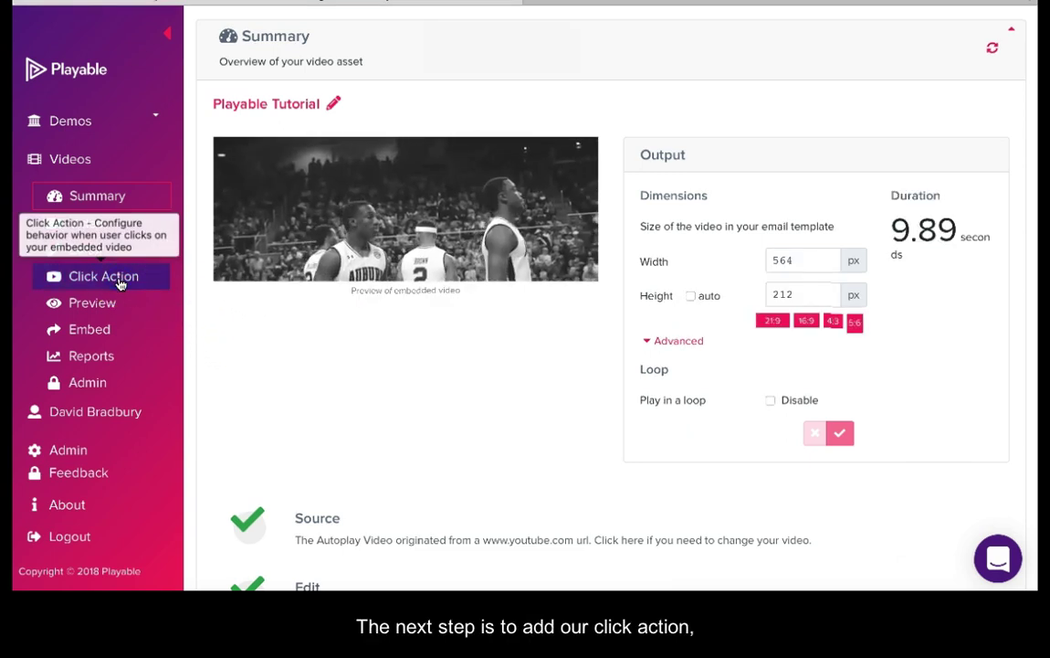
# Replace the click-through URL with the YouTube clip's link and save it
pyautogui.click(119, 280)
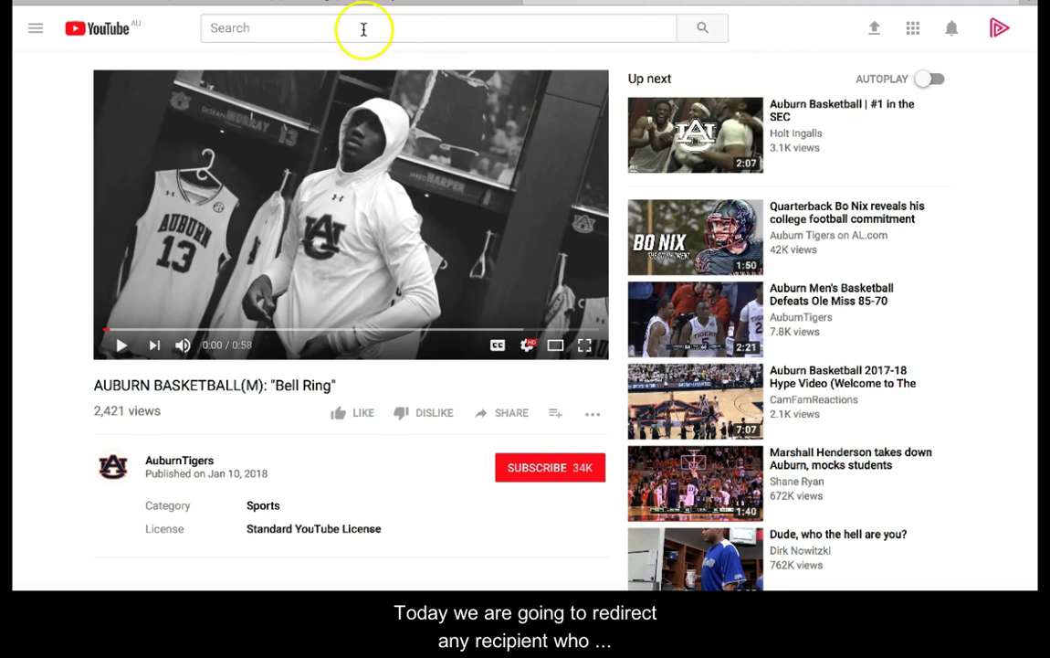
pyautogui.click(355, 9)
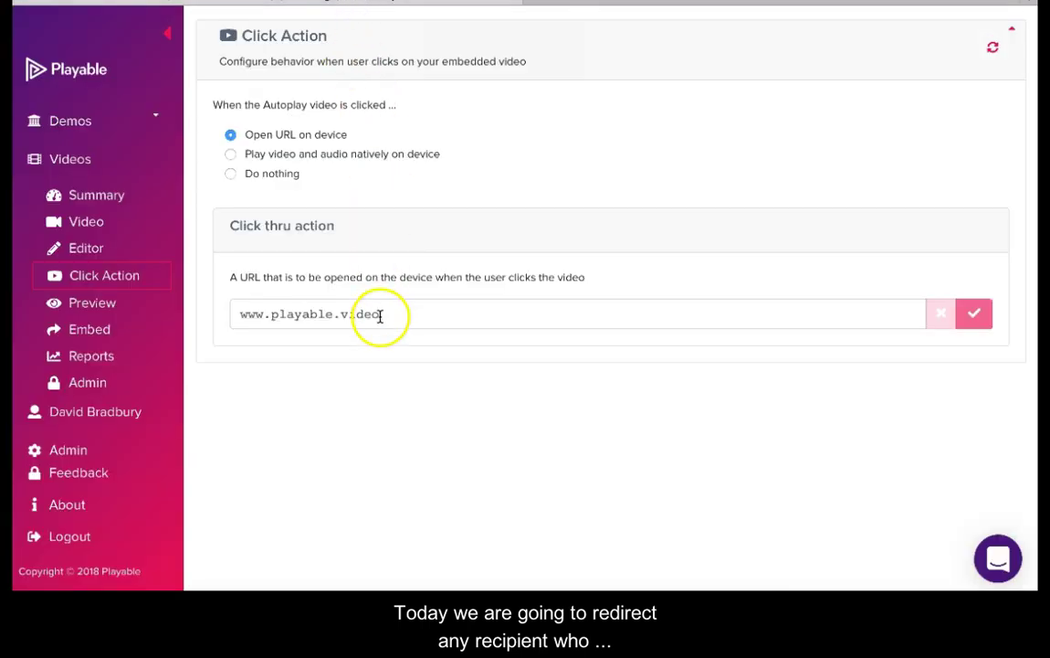
pyautogui.moveTo(378, 315); pyautogui.dragTo(239, 316)
pyautogui.write('https://www.youtube.com/watch?v=y3knRKxX4xA')
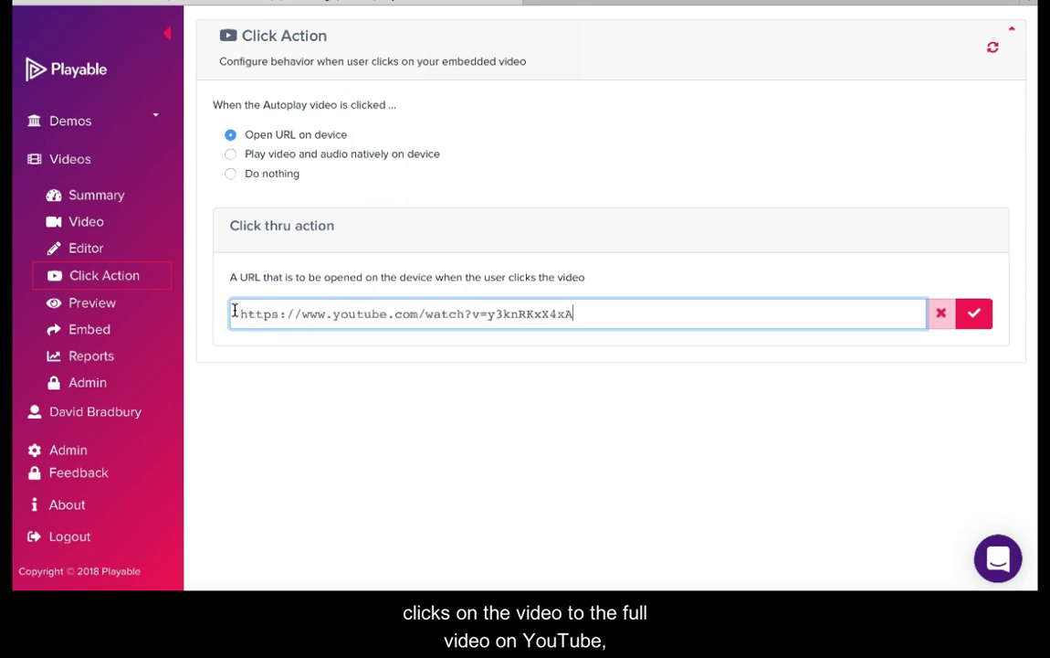
pyautogui.click(970, 313)
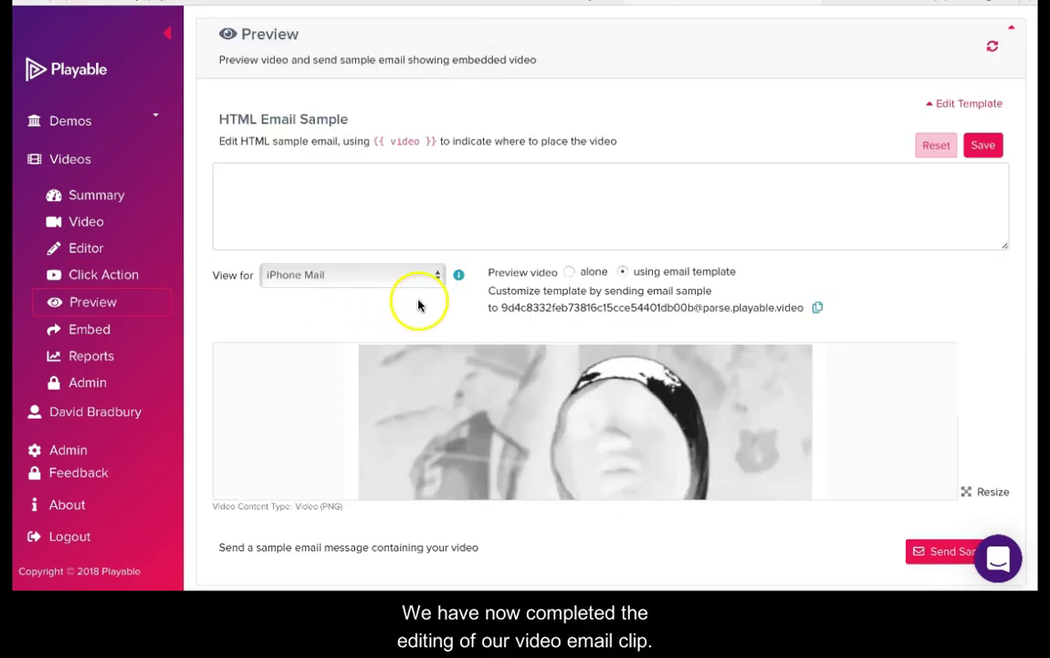
# Preview the video as iPhone Mail, then bring up the Embed Video code page
pyautogui.click(438, 275)
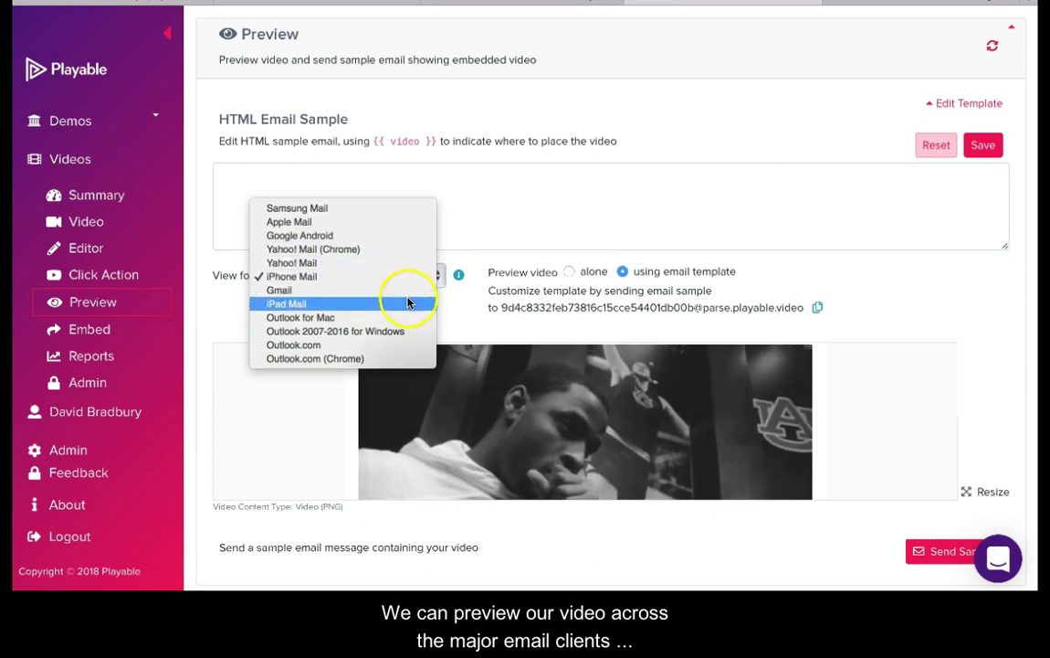
pyautogui.click(948, 554)
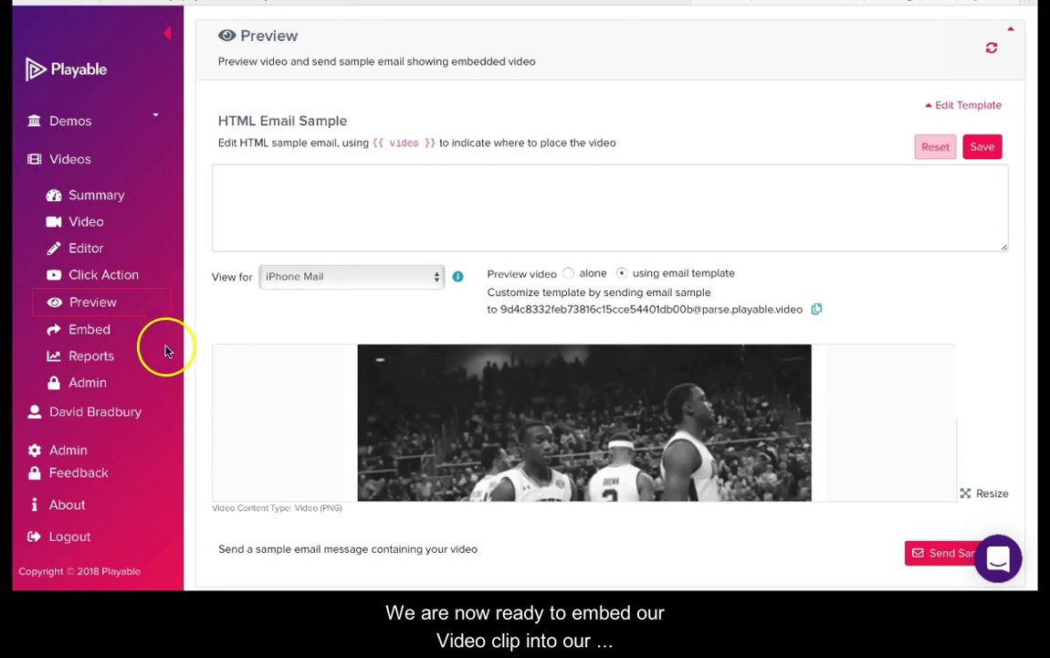
pyautogui.click(89, 334)
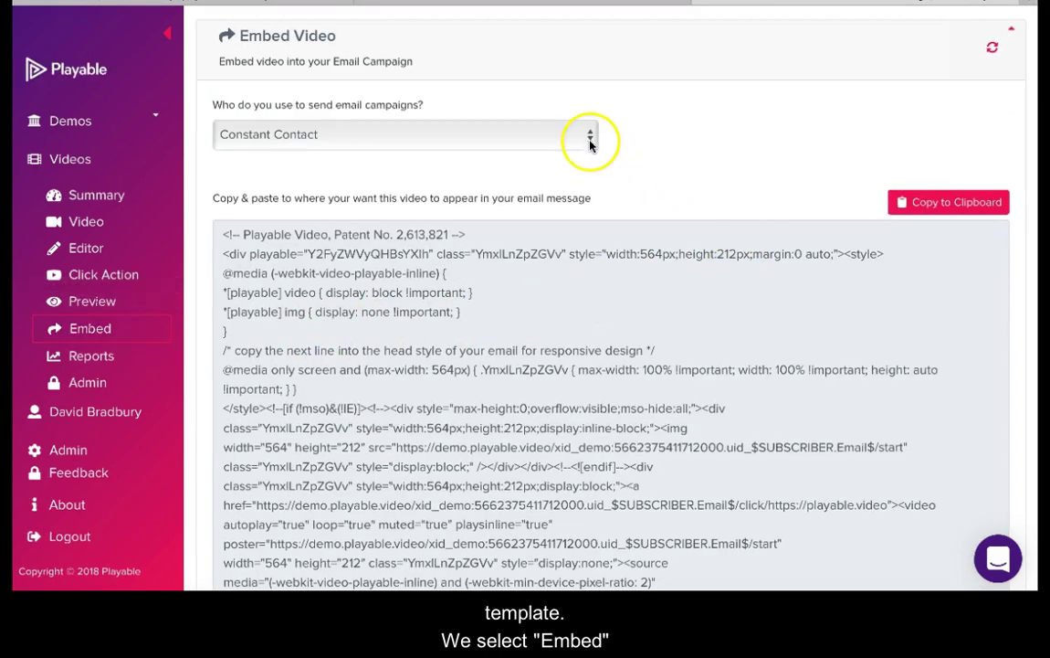
# Select Constant Contact as the email provider and copy the video's embed HTML
pyautogui.click(589, 135)
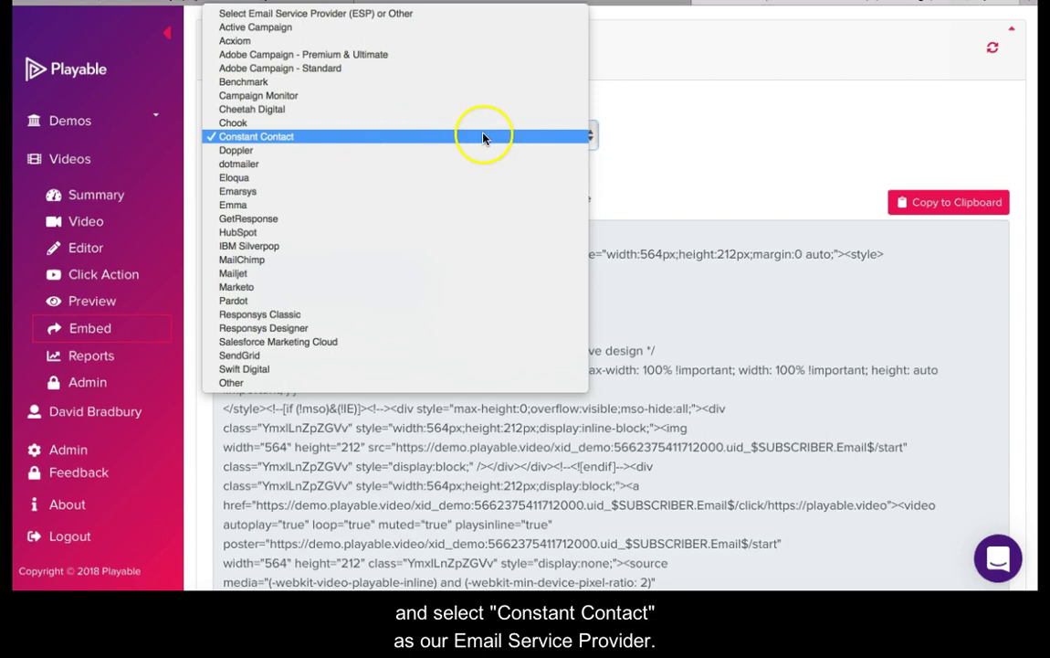
pyautogui.click(708, 137)
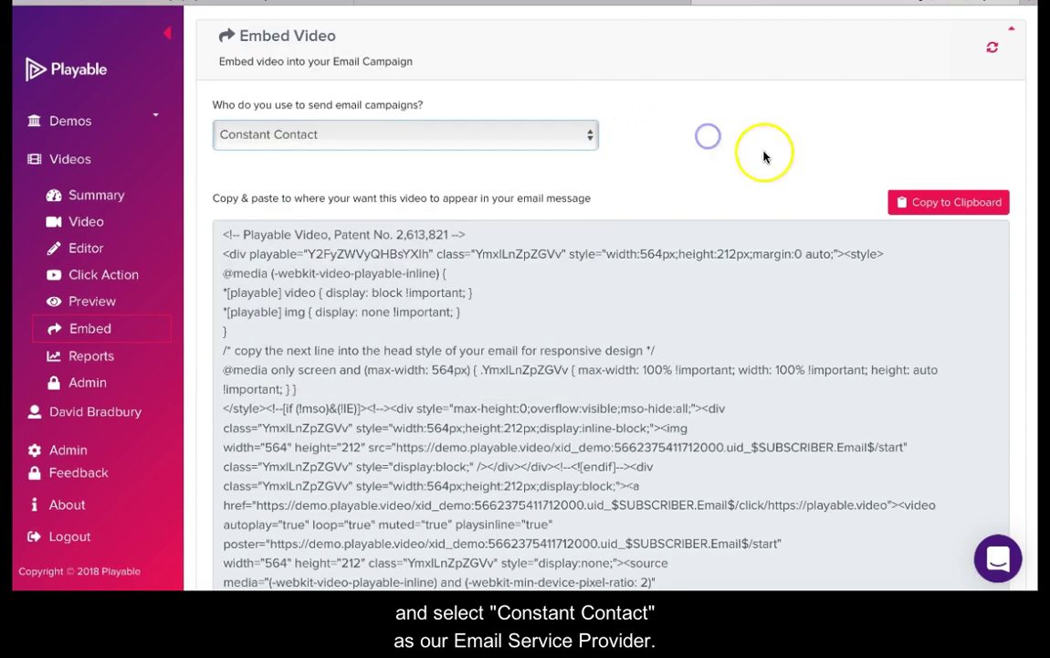
pyautogui.click(923, 206)
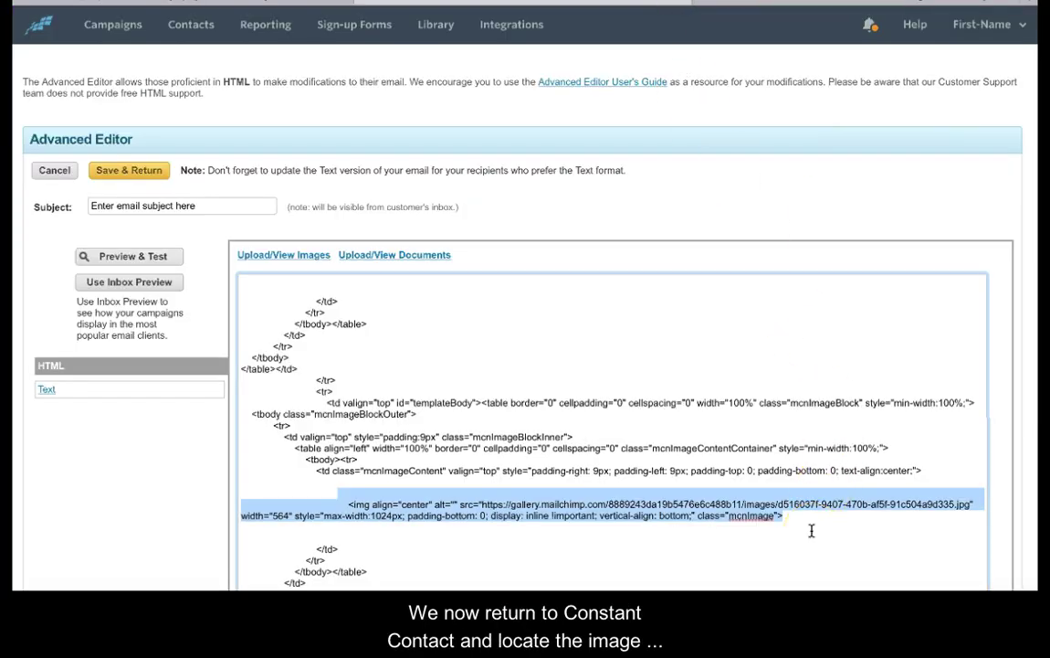
# Replace the template's <img> line with the pasted Playable embed HTML and preview the email
pyautogui.press('Delete')
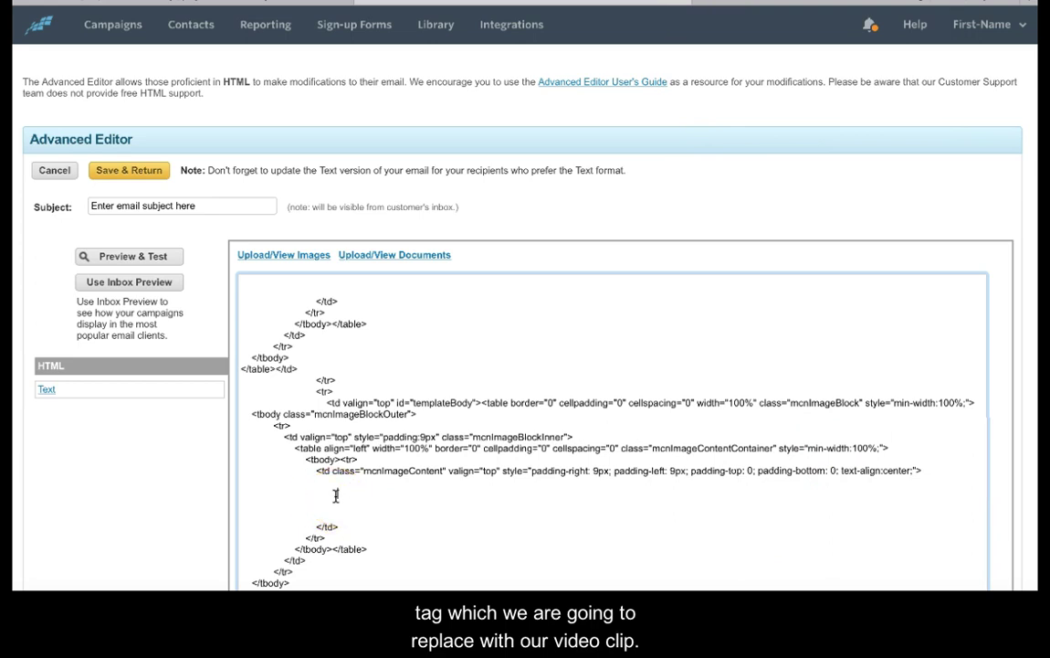
pyautogui.hotkey('ctrl', 'v')
pyautogui.scroll(5, 178, 438)
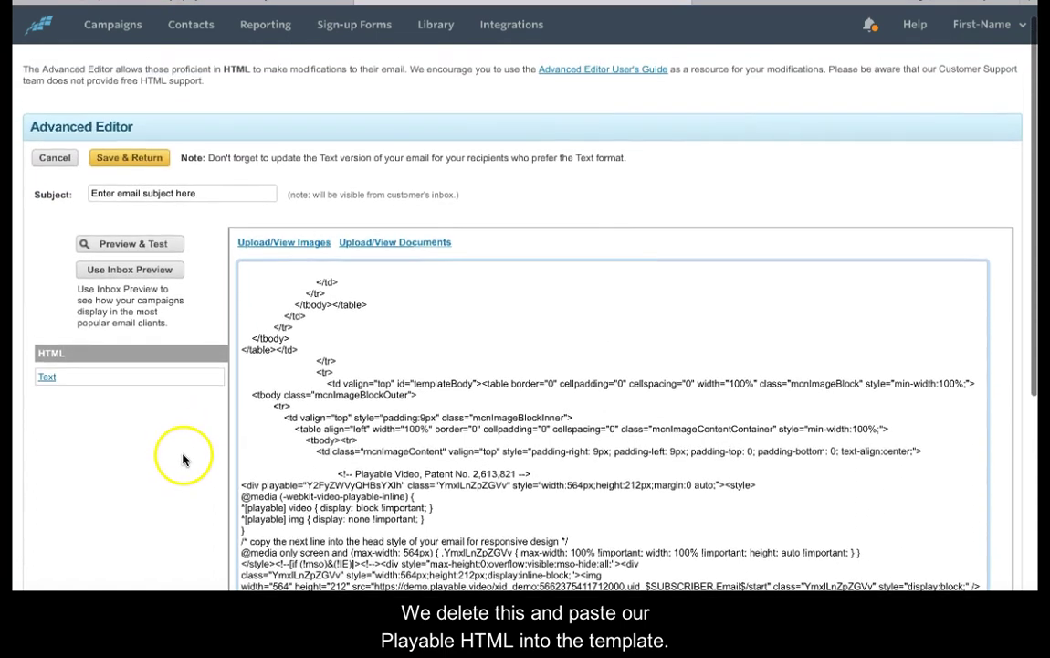
pyautogui.click(147, 245)
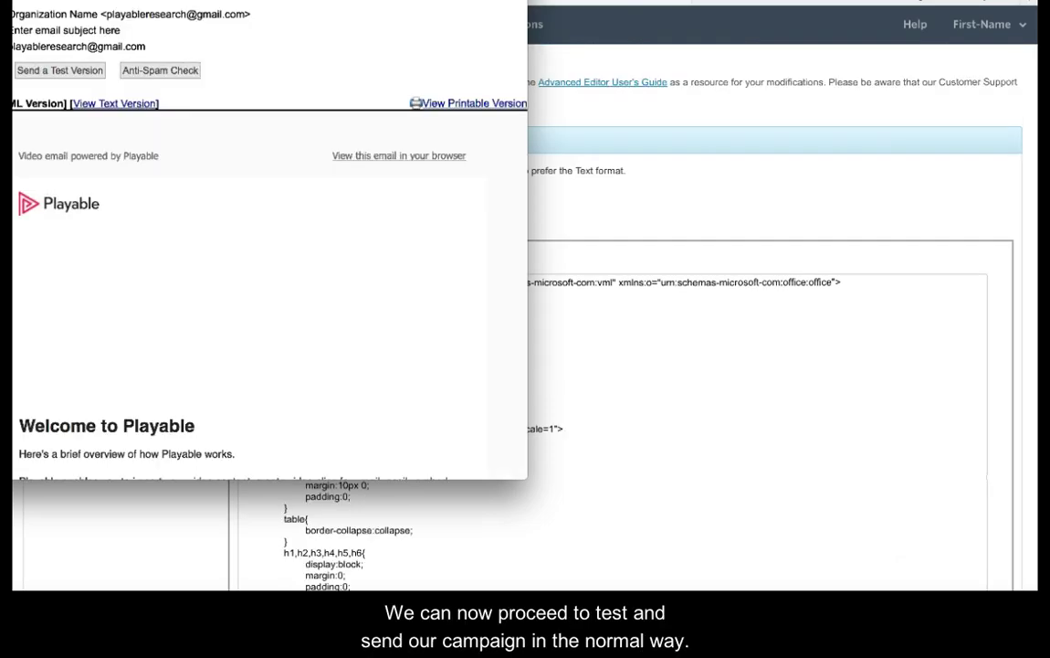
# Move the Preview window to the screen centre to show the embedded video above 'Welcome to Playable'
pyautogui.moveTo(3, 0); pyautogui.dragTo(290, 68)
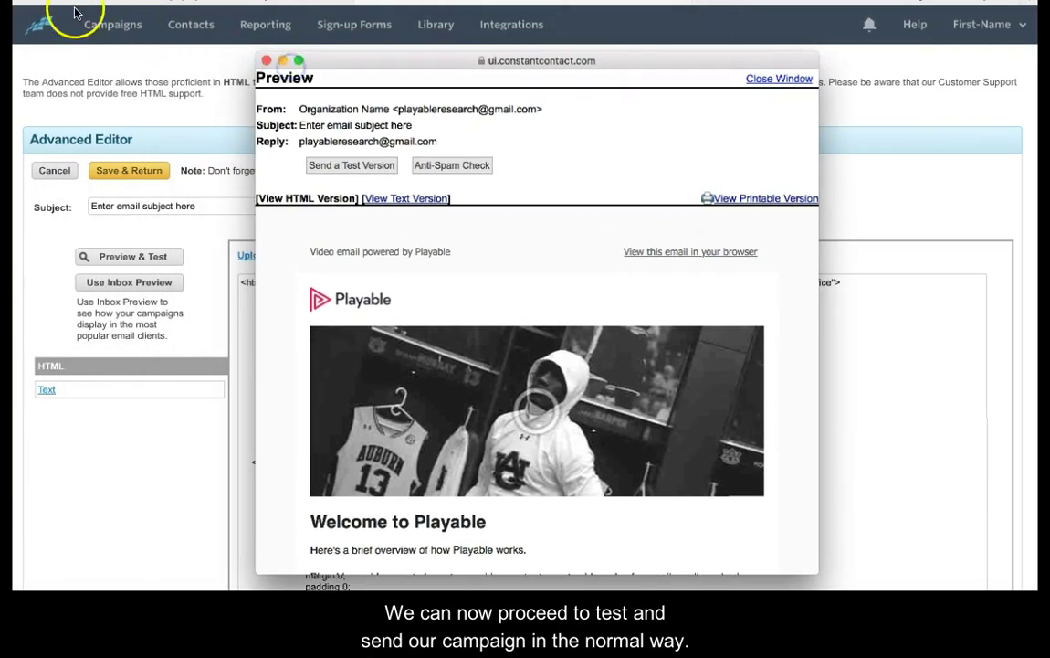